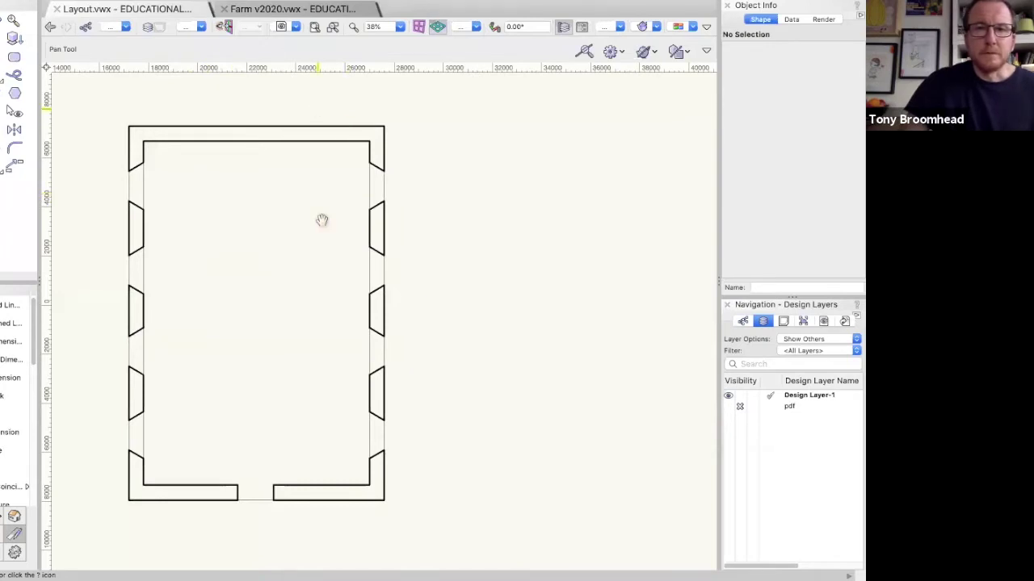
Examine the 6, 4 and 2 people table arrangements and their clearance dimensions above the empty room plan.
scroll(339, 352, up, 6)
scroll(275, 273, up, 3)
scroll(299, 282, up, 3)
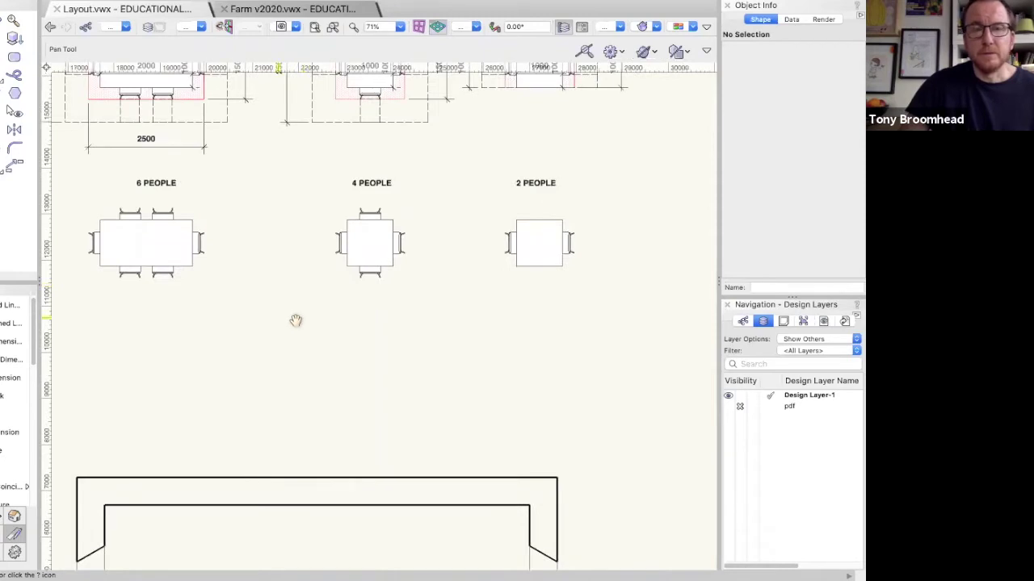
scroll(175, 339, left, 2)
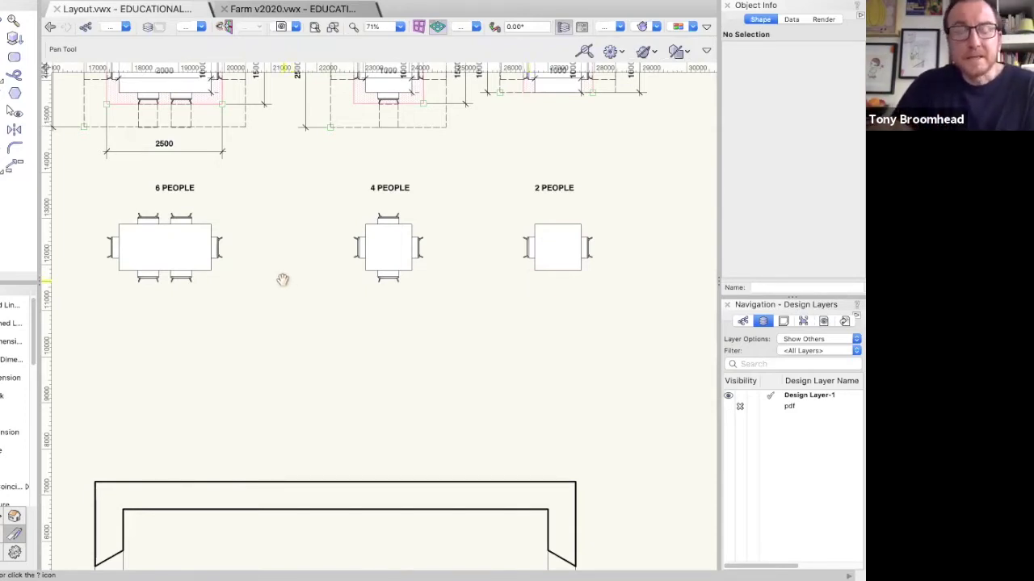
scroll(221, 300, up, 1)
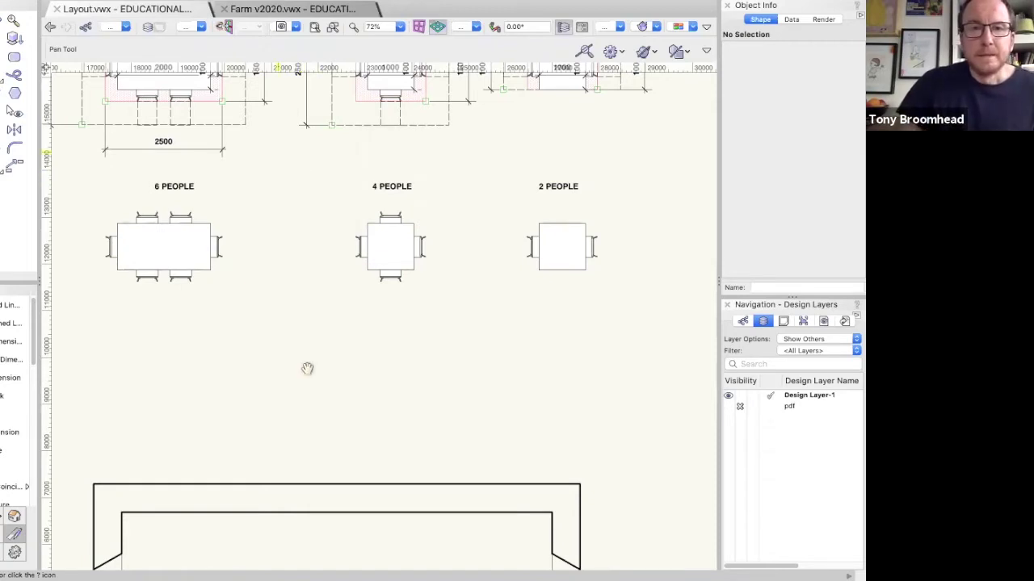
scroll(313, 360, up, 5)
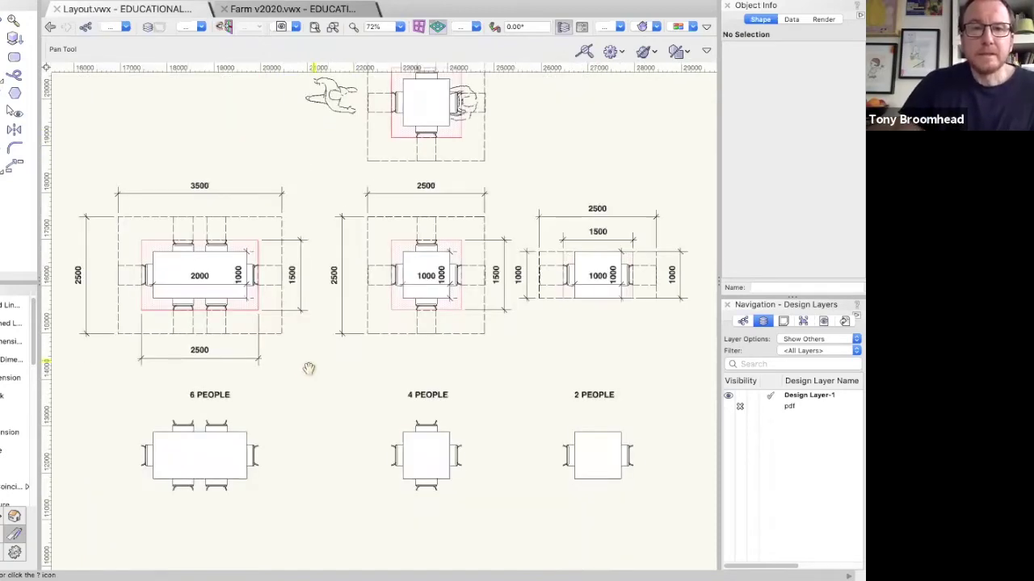
scroll(309, 358, down, 1)
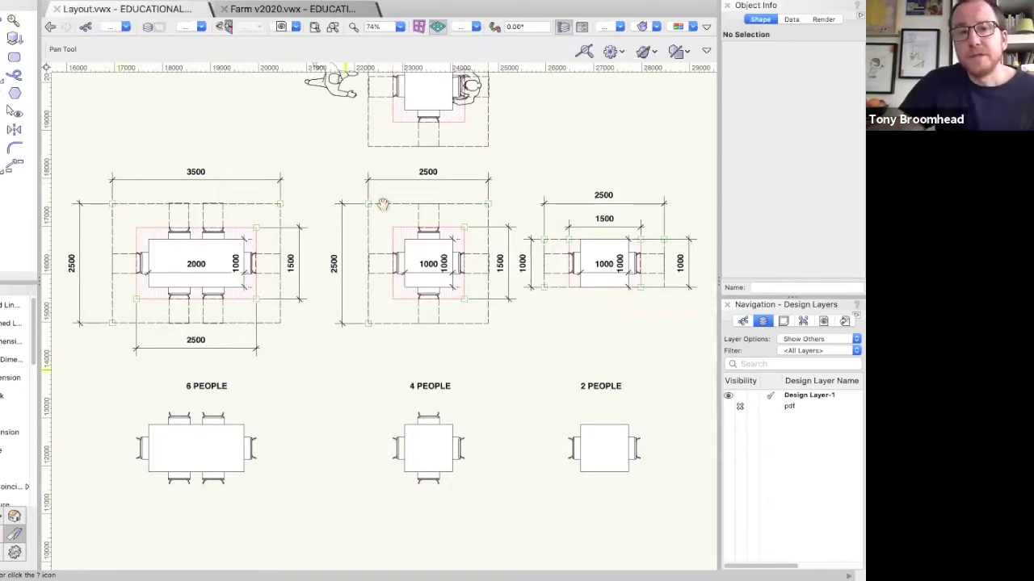
scroll(383, 204, right, 3)
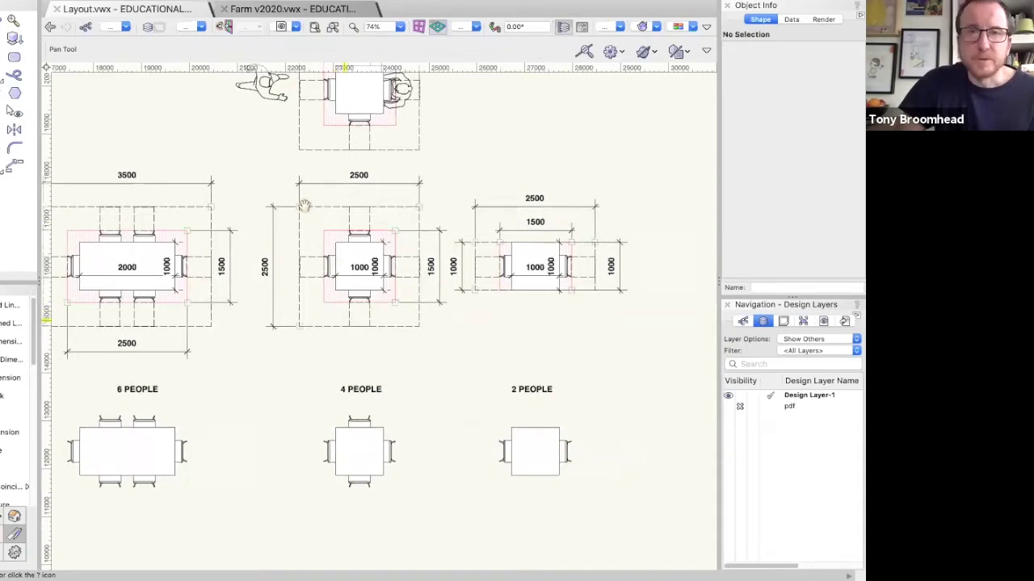
scroll(454, 242, right, 3)
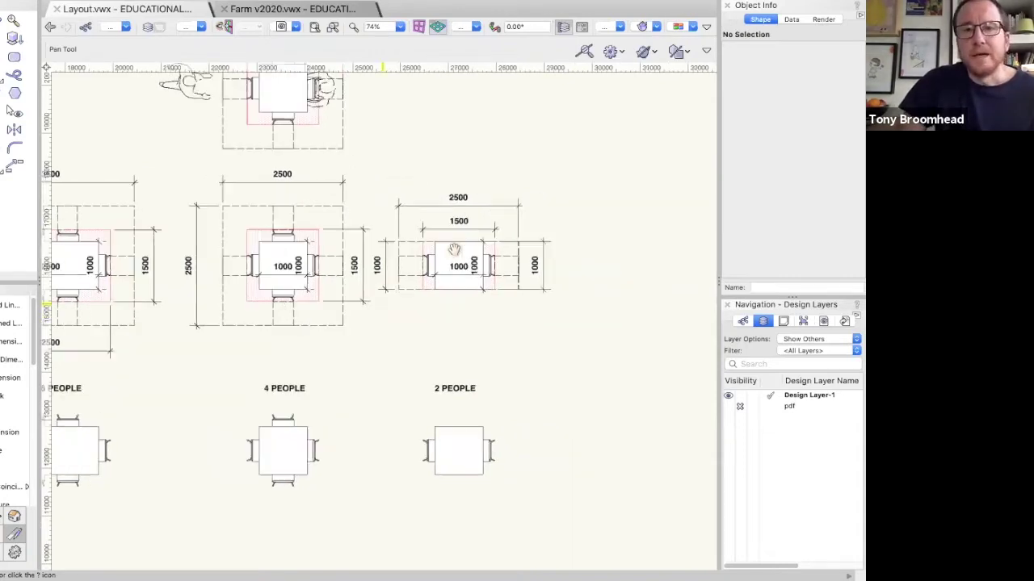
scroll(438, 257, right, 2)
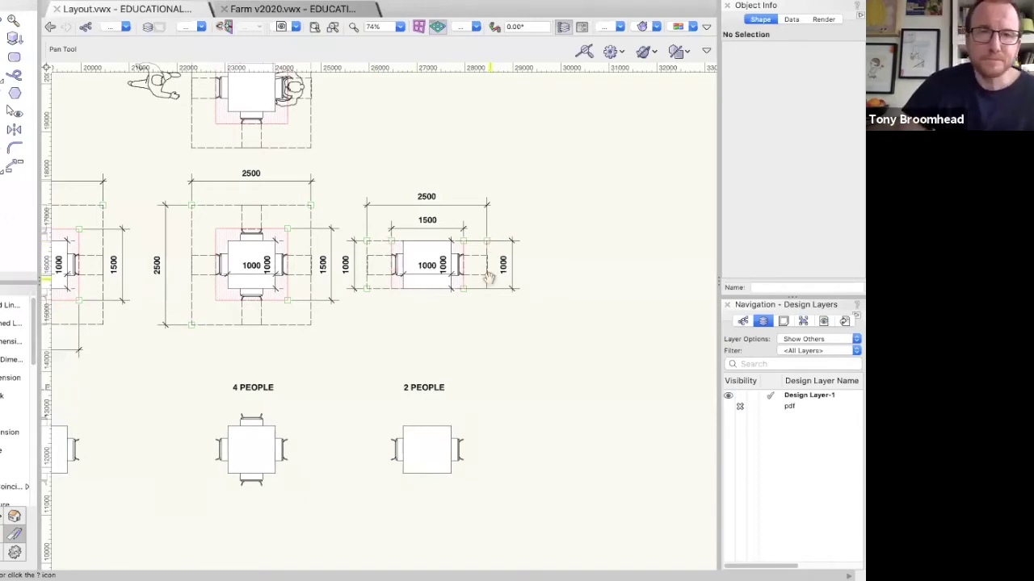
Examine the four-seat table with human figures, comparing its chair clearance zones with the dimensioned tables below it.
scroll(412, 363, up, 5)
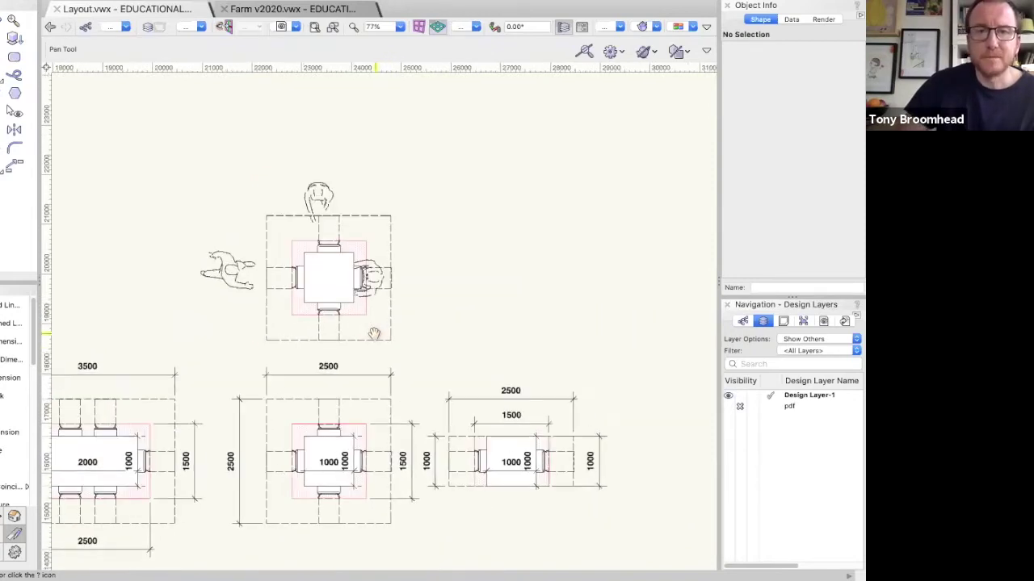
scroll(374, 333, up, 2)
scroll(374, 332, up, 1)
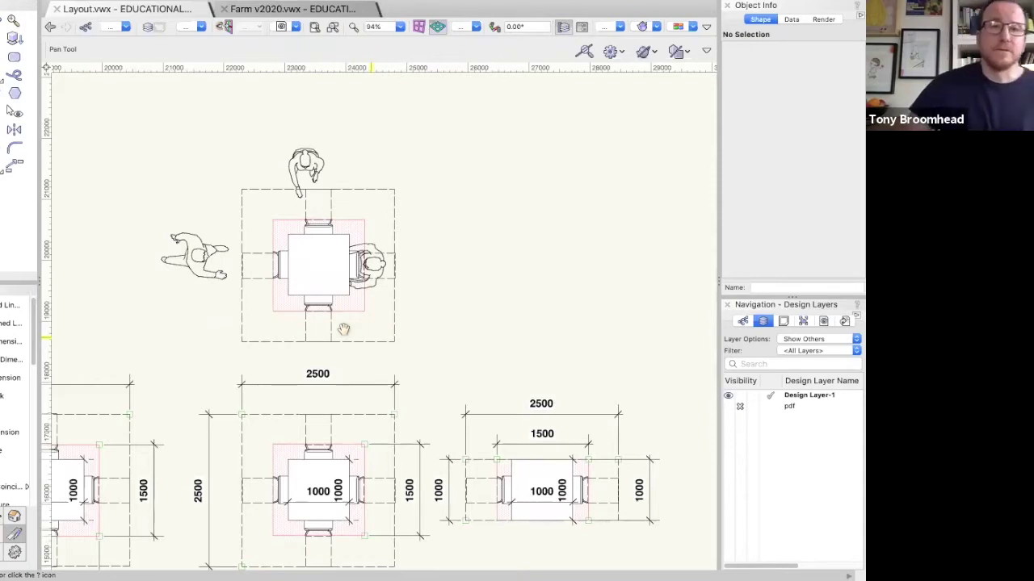
scroll(321, 338, up, 2)
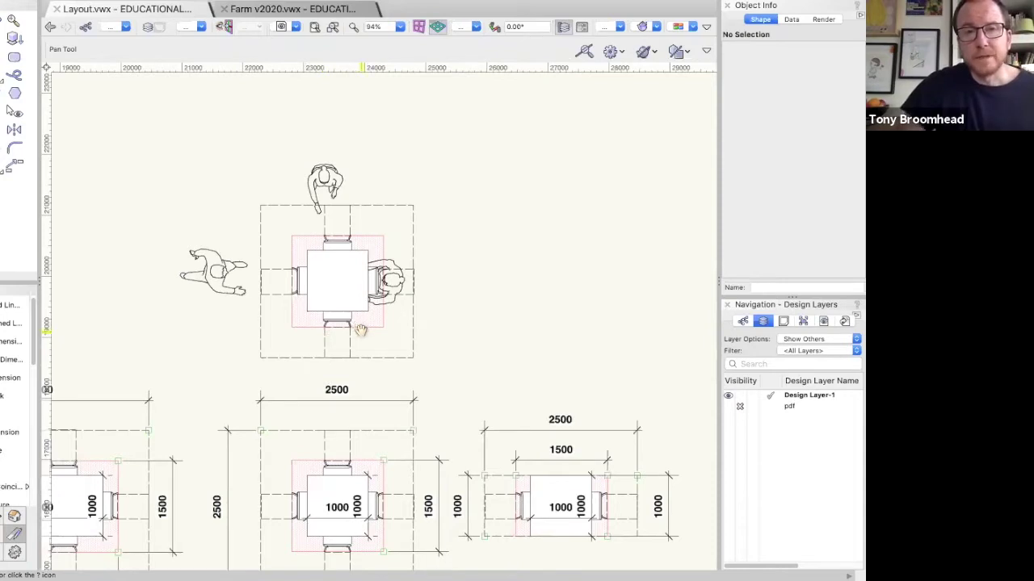
scroll(361, 330, up, 1)
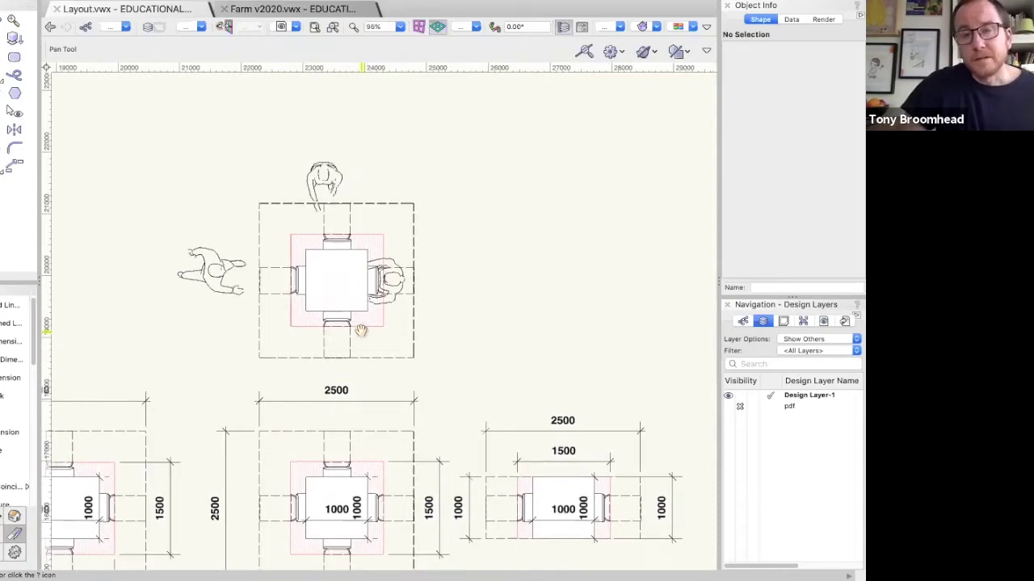
scroll(386, 290, up, 1)
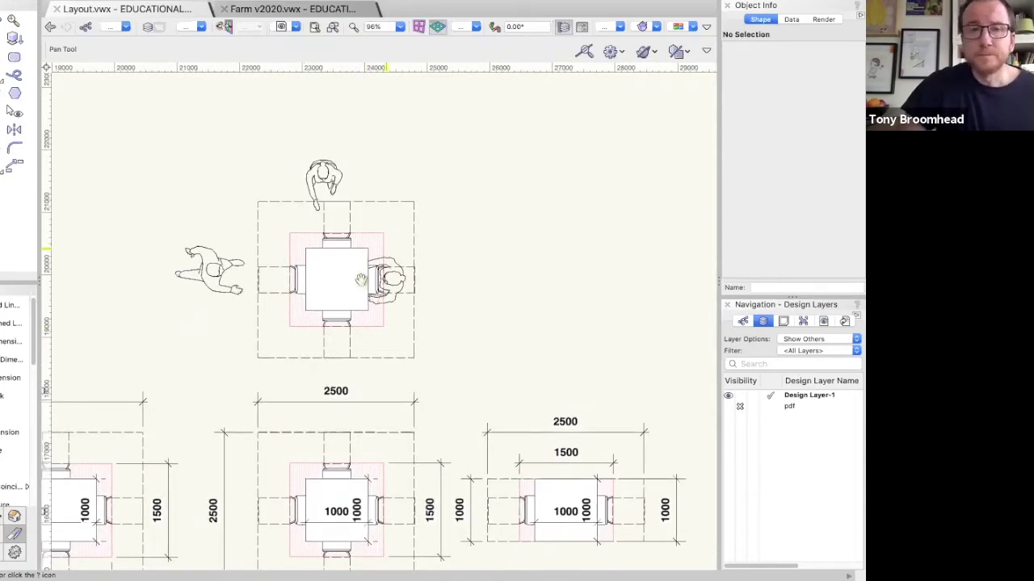
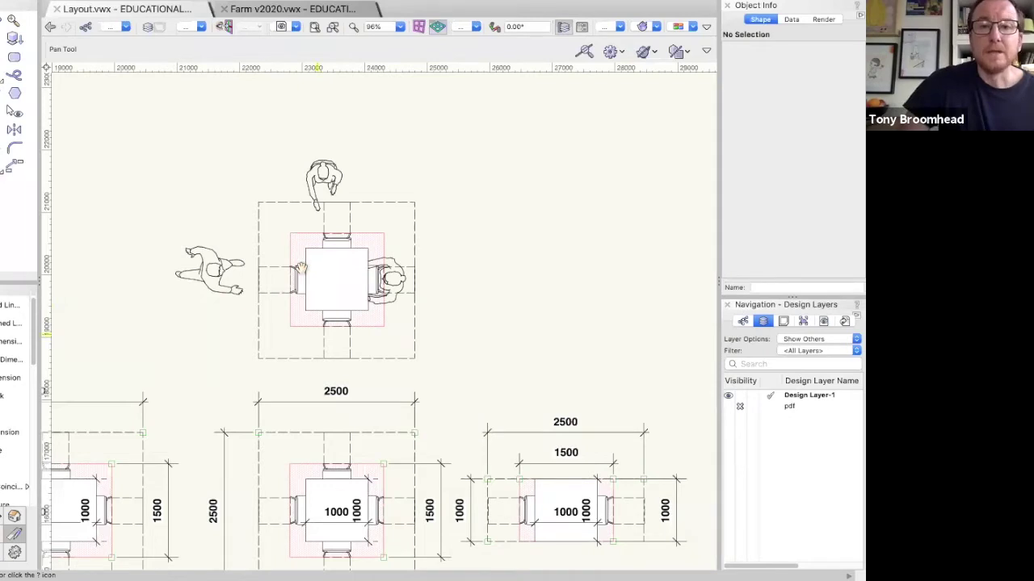
scroll(327, 298, down, 5)
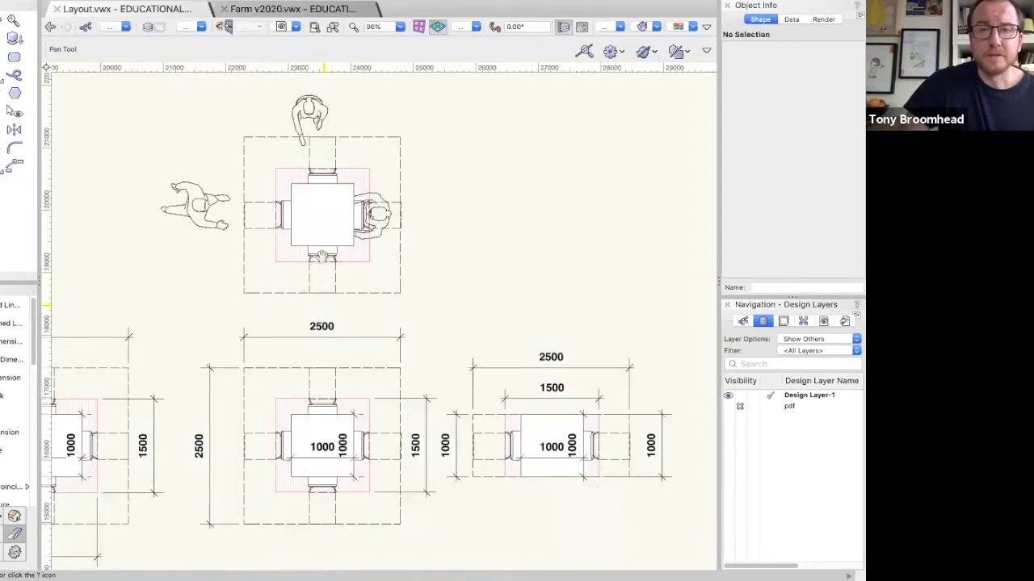
scroll(326, 283, down, 2)
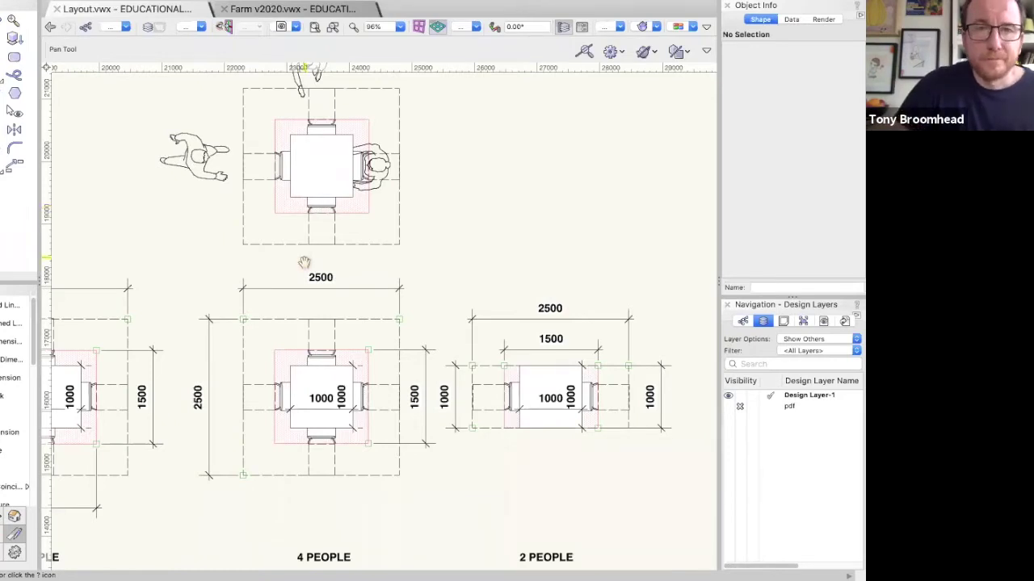
Review the room plan that has three columns of four-seat tables and a pink zone by the entrance.
scroll(304, 262, down, 2)
drag(314, 192, 309, 399)
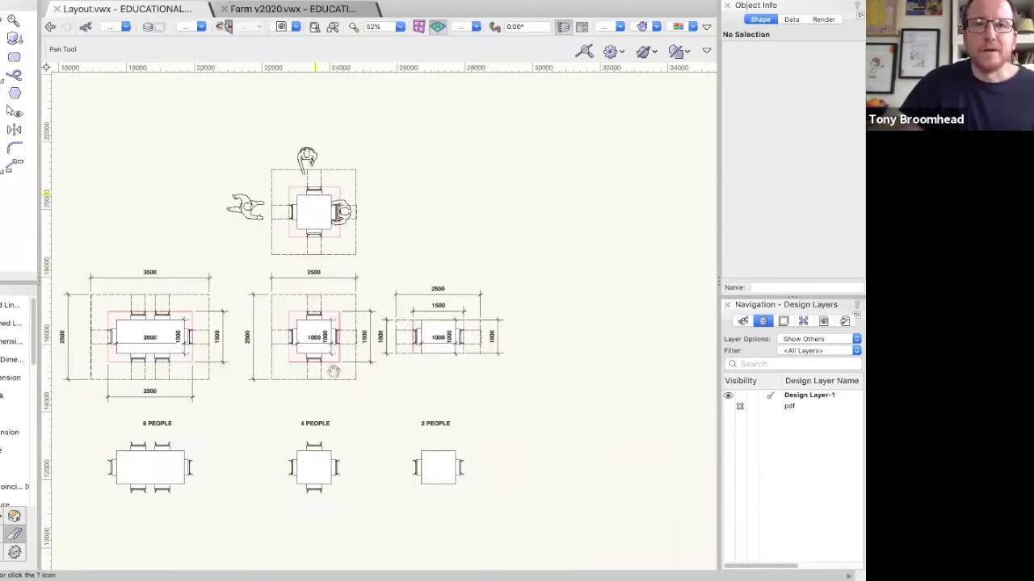
drag(380, 413, 373, 549)
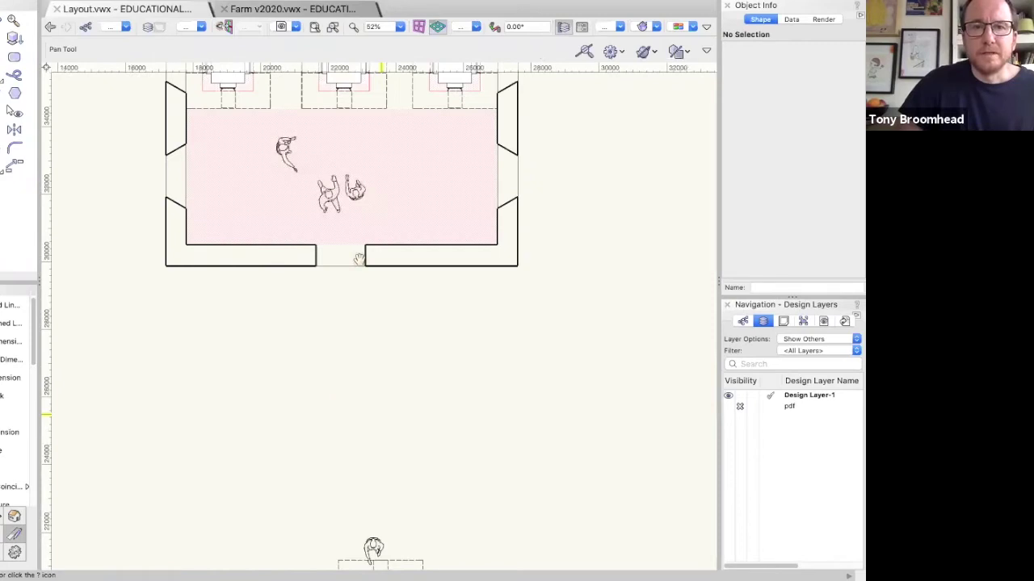
scroll(360, 259, down, 1)
scroll(346, 444, up, 5)
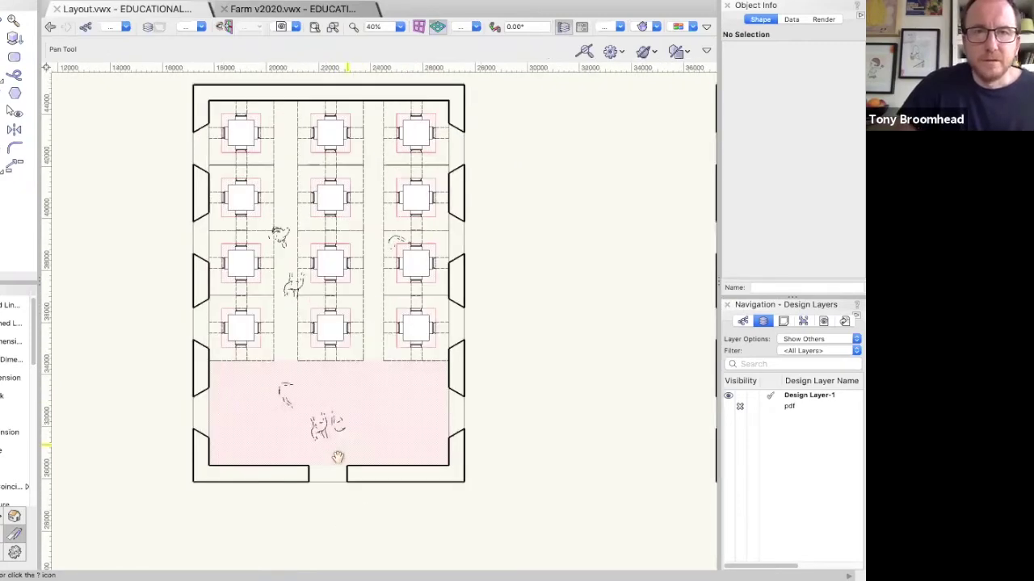
scroll(410, 397, up, 1)
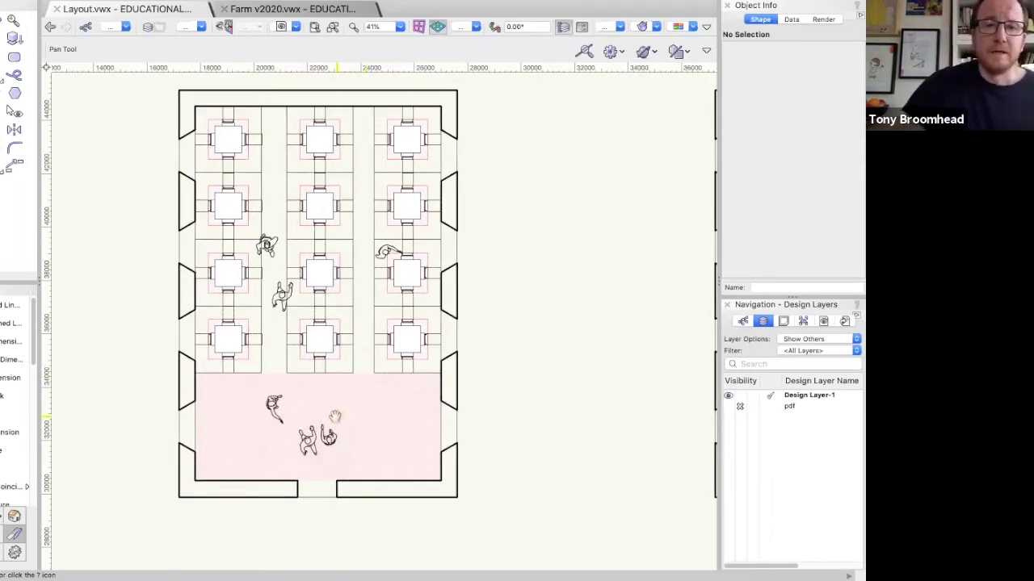
scroll(335, 416, up, 1)
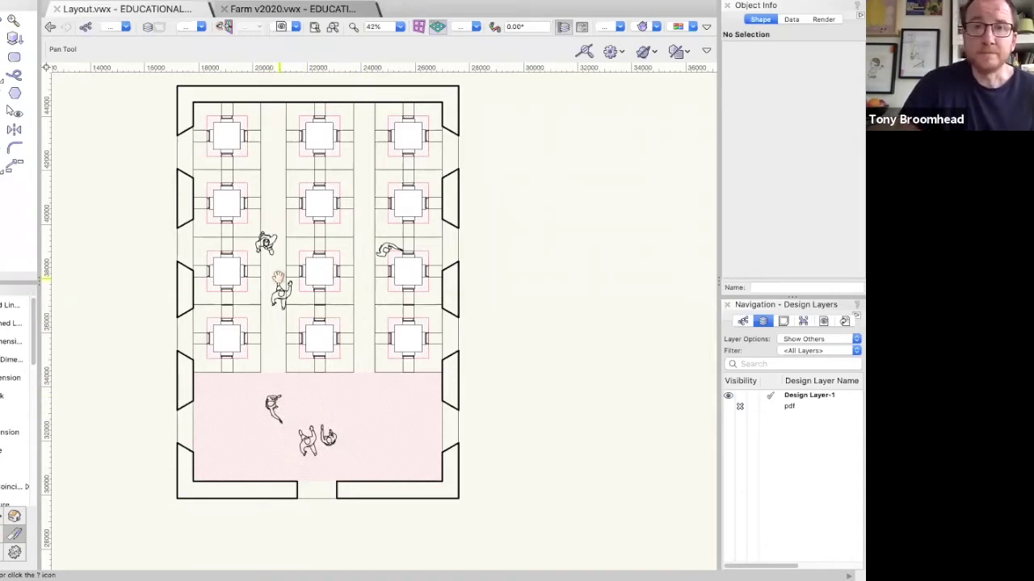
Inspect the aisles and figures between the three columns of tables, from the far wall to the pink entrance zone.
drag(299, 378, 302, 405)
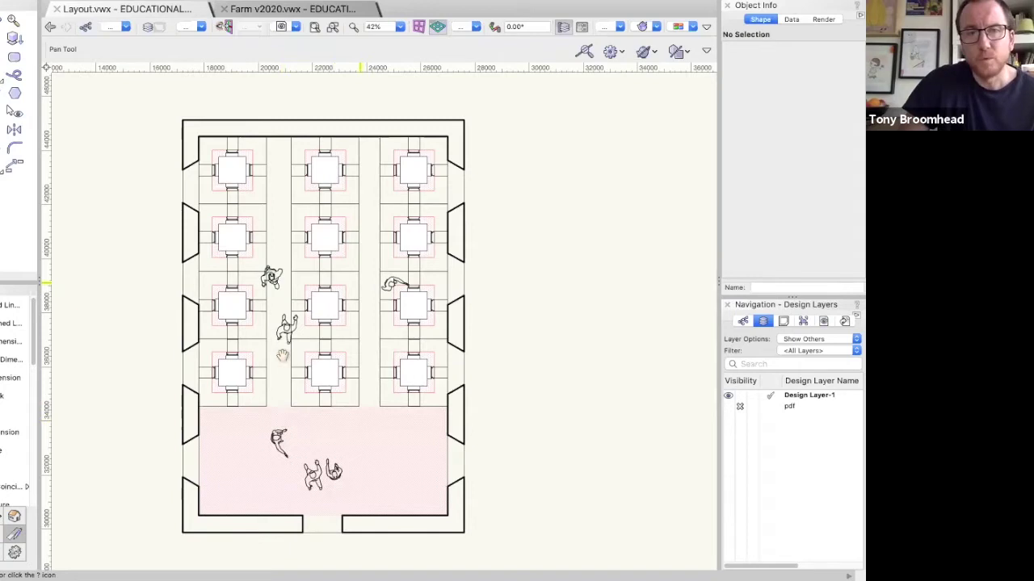
scroll(279, 309, up, 1)
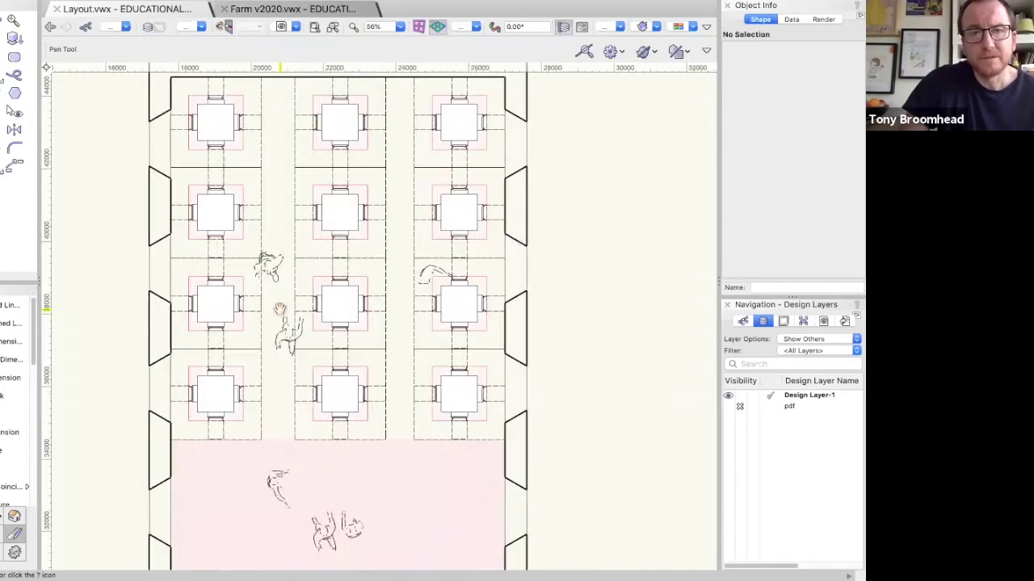
scroll(278, 310, up, 1)
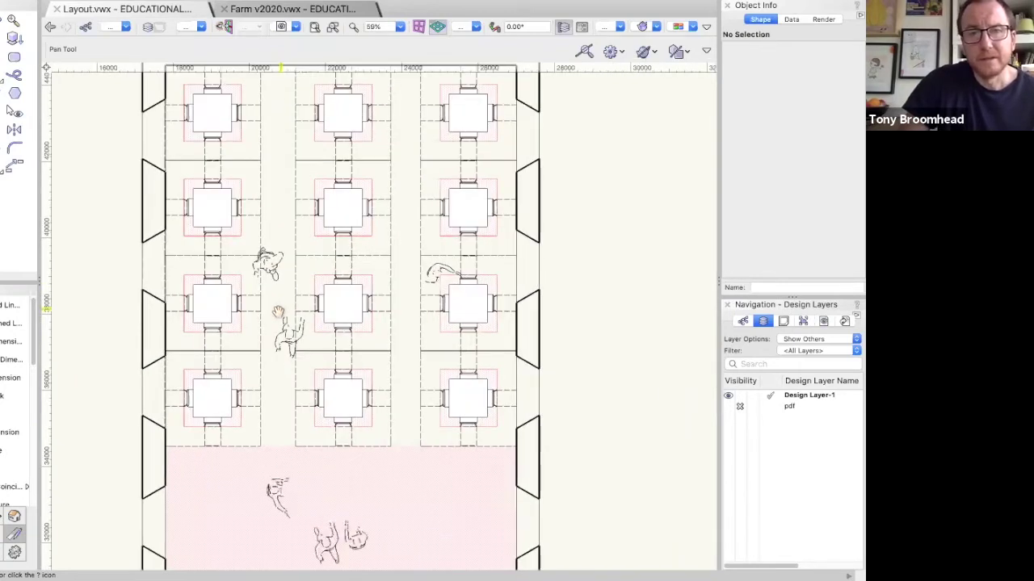
scroll(278, 312, up, 1)
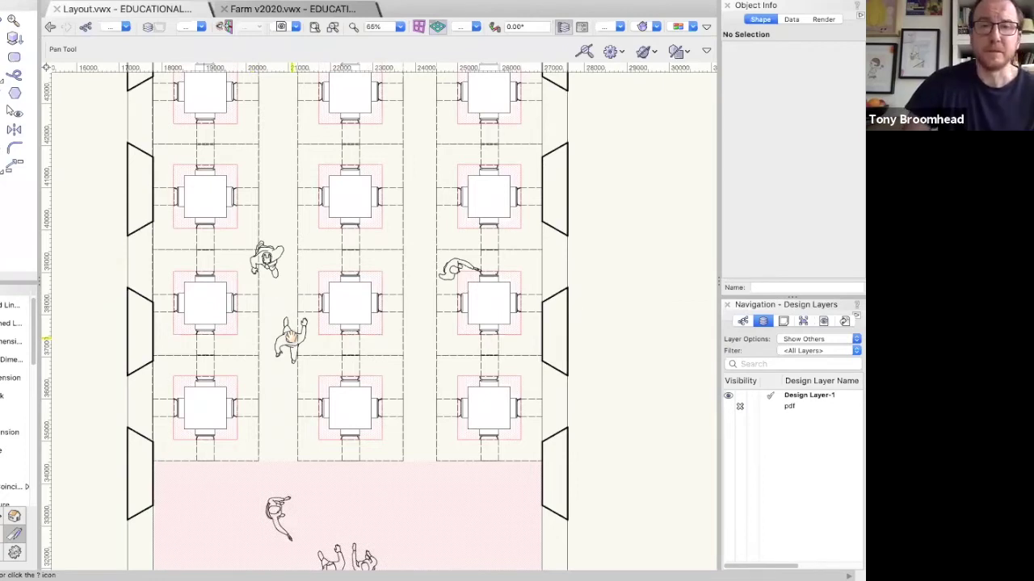
scroll(279, 324, down, 1)
scroll(280, 321, down, 2)
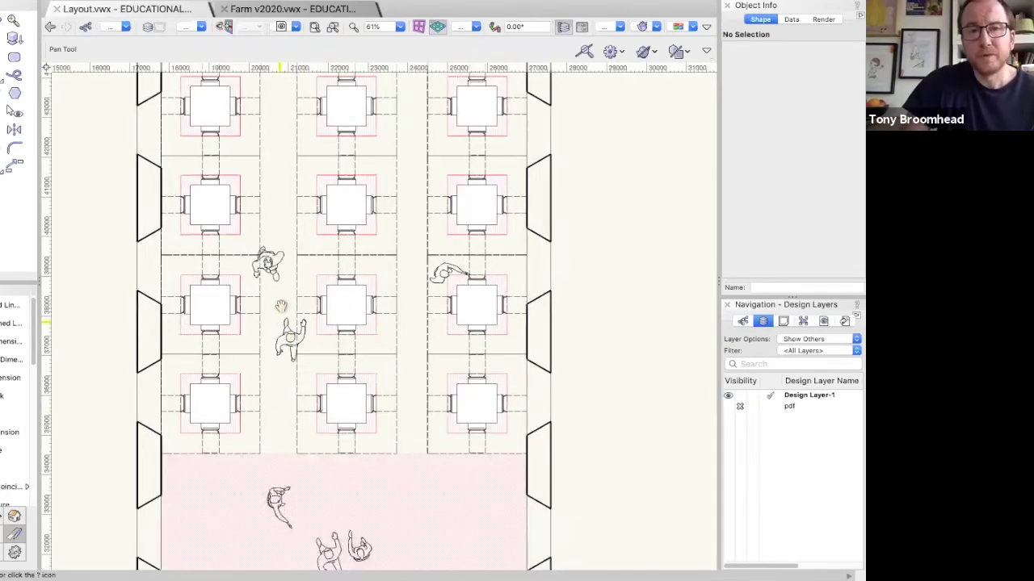
scroll(200, 257, down, 2)
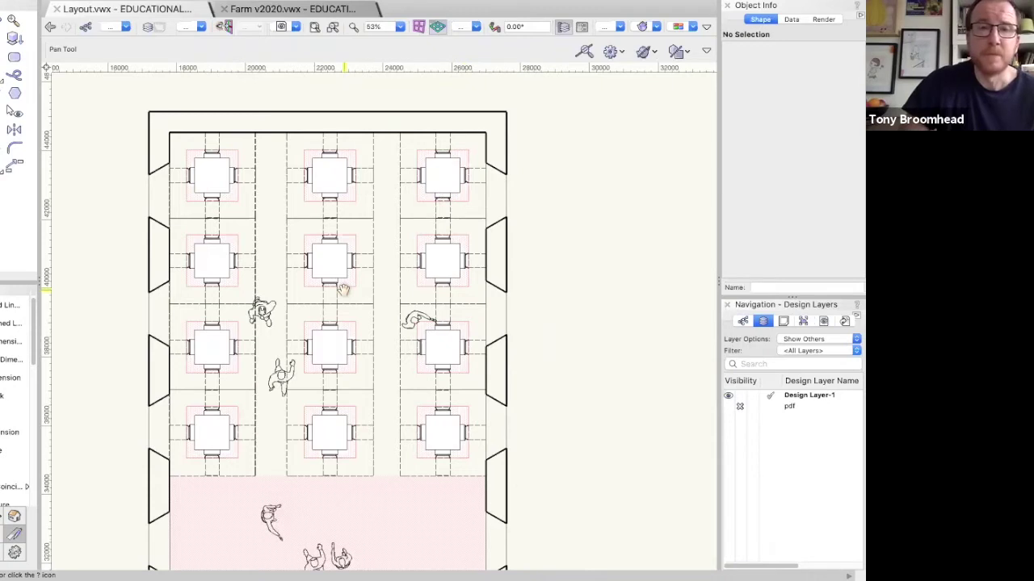
scroll(239, 325, down, 3)
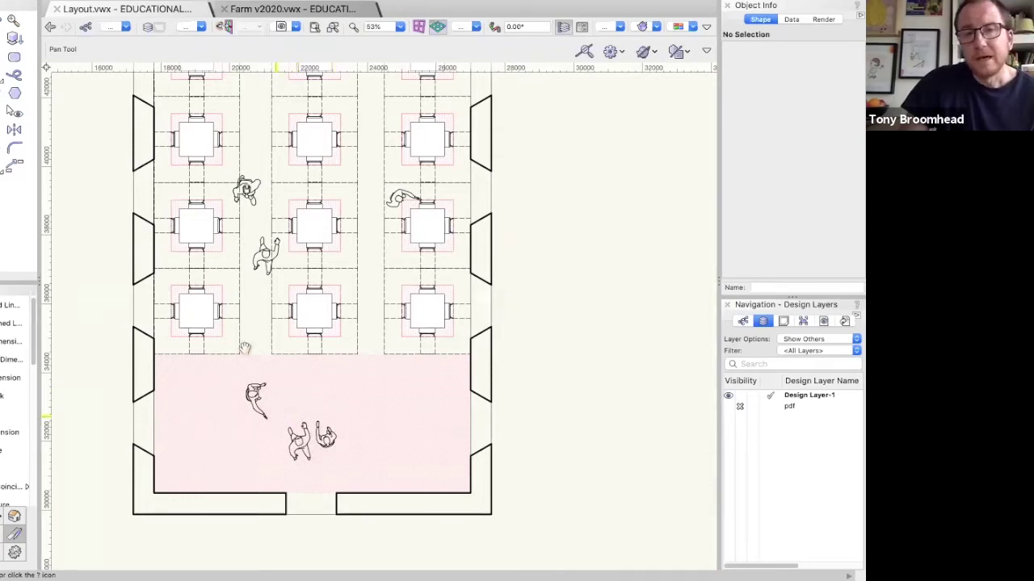
scroll(249, 419, up, 5)
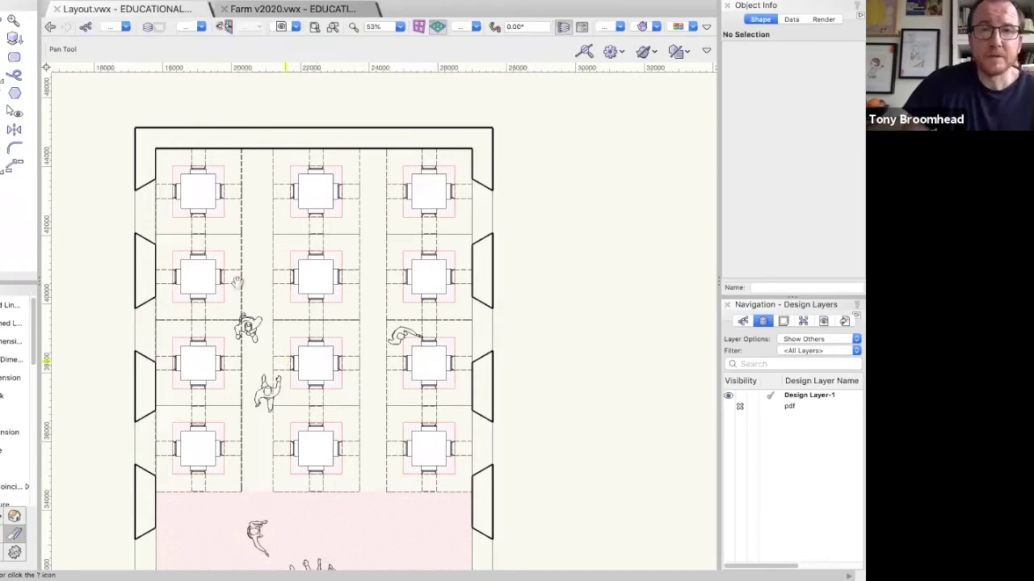
scroll(237, 320, down, 3)
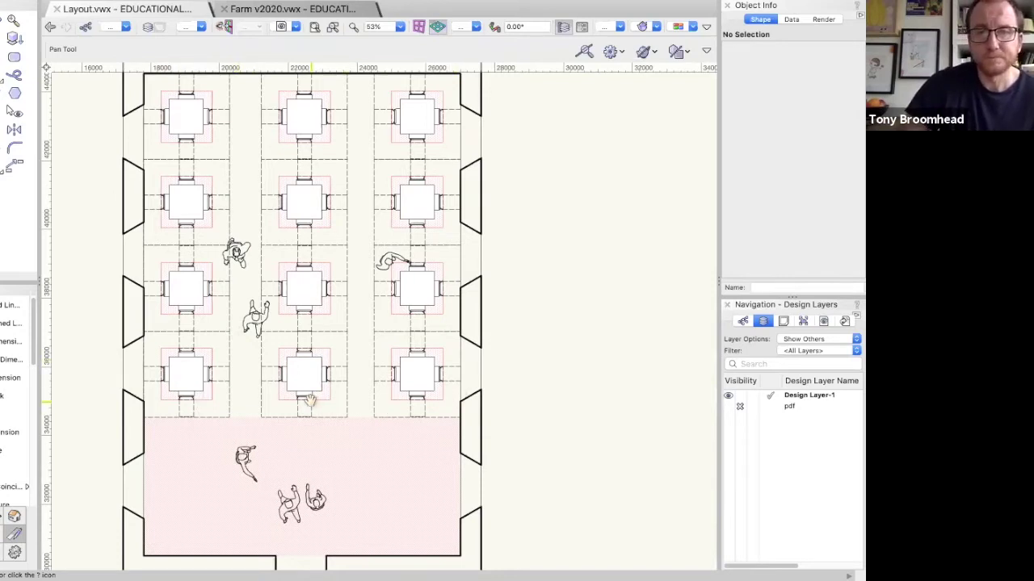
scroll(310, 401, down, 2)
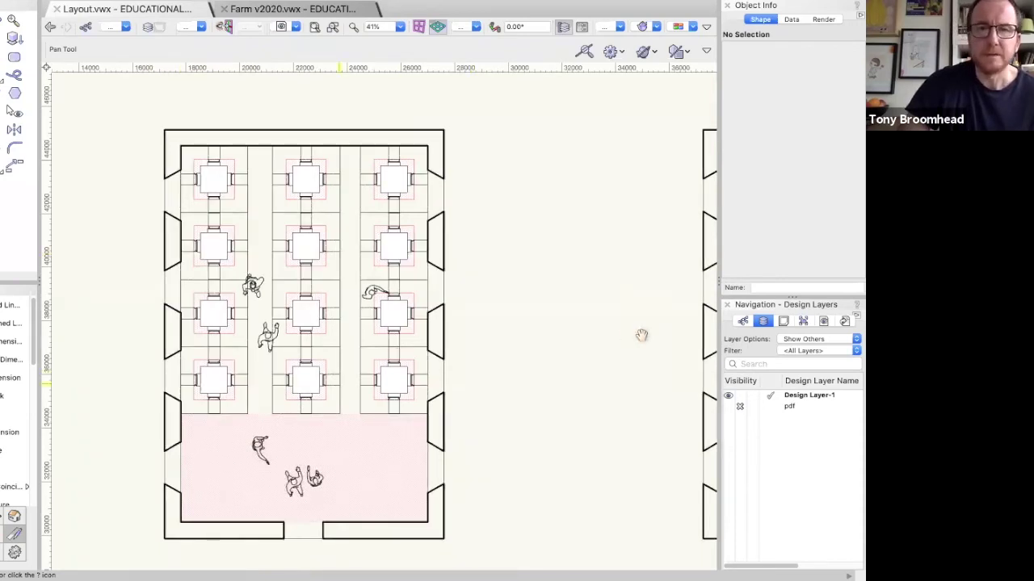
Compare the alternative room plan with tables around the perimeter against the plan with two grey blocks flanking the entrance.
scroll(134, 346, right, 10)
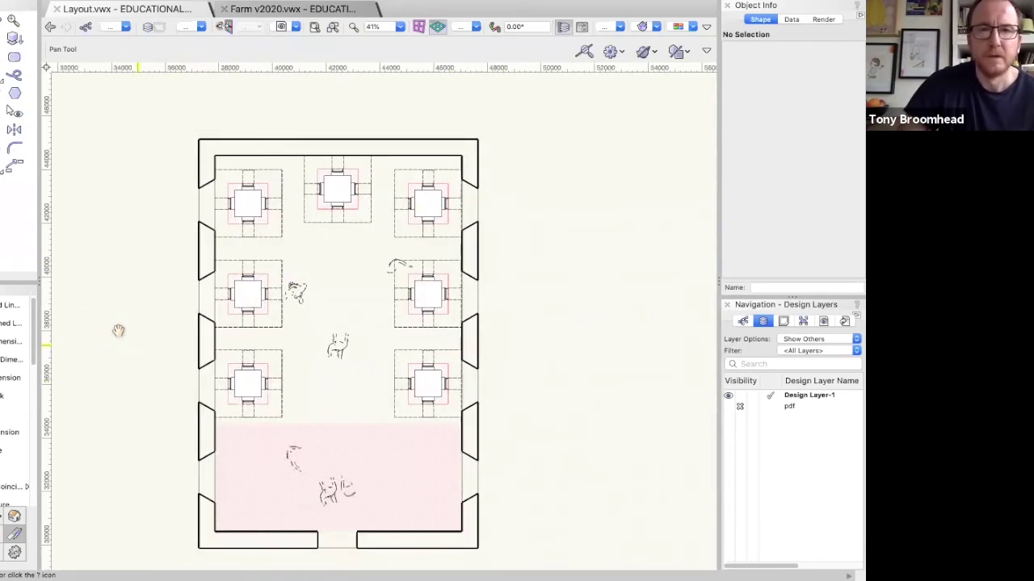
scroll(325, 377, right, 1)
scroll(326, 396, up, 1)
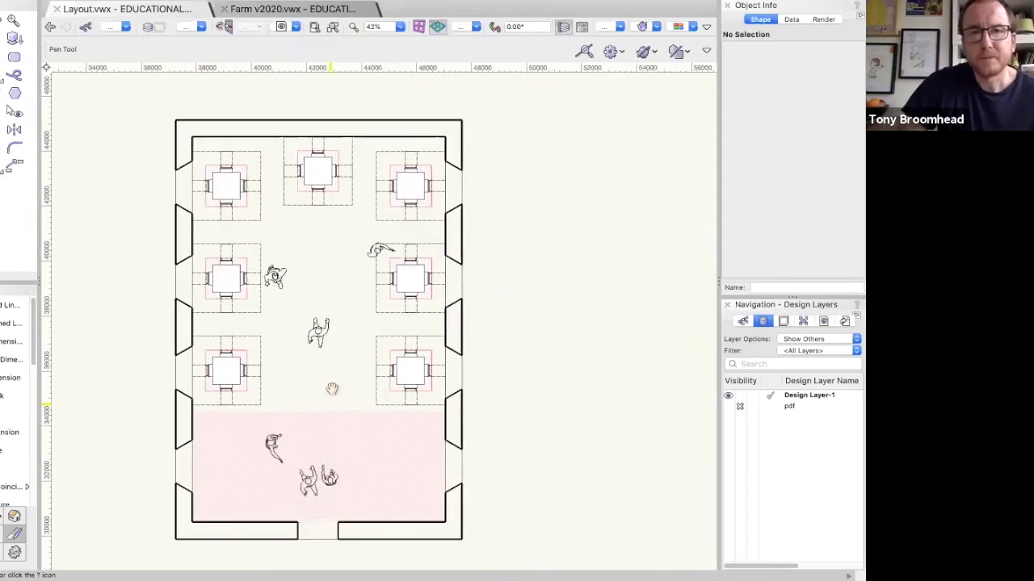
scroll(287, 299, right, 1)
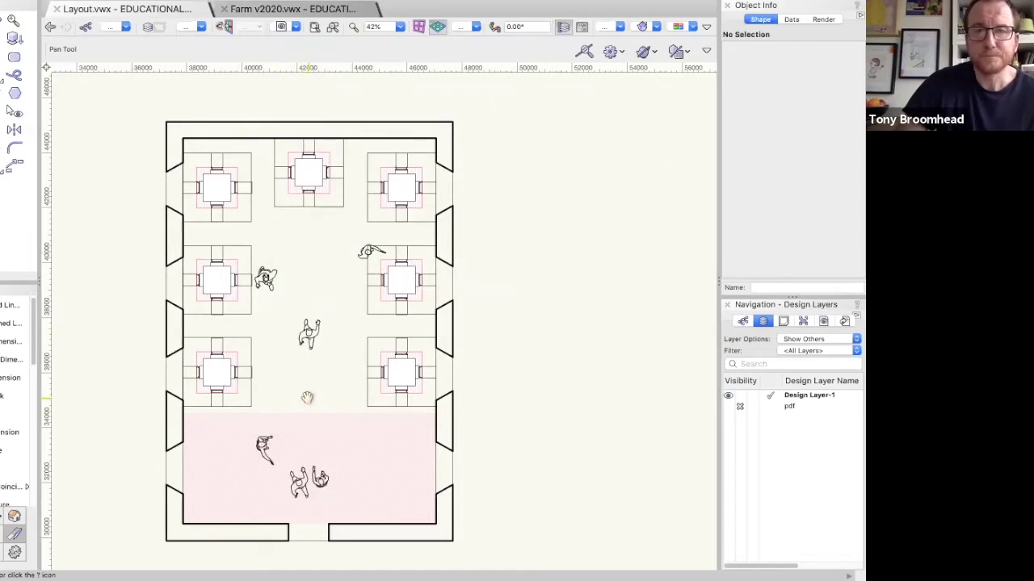
drag(434, 297, 117, 293)
scroll(334, 305, down, 2)
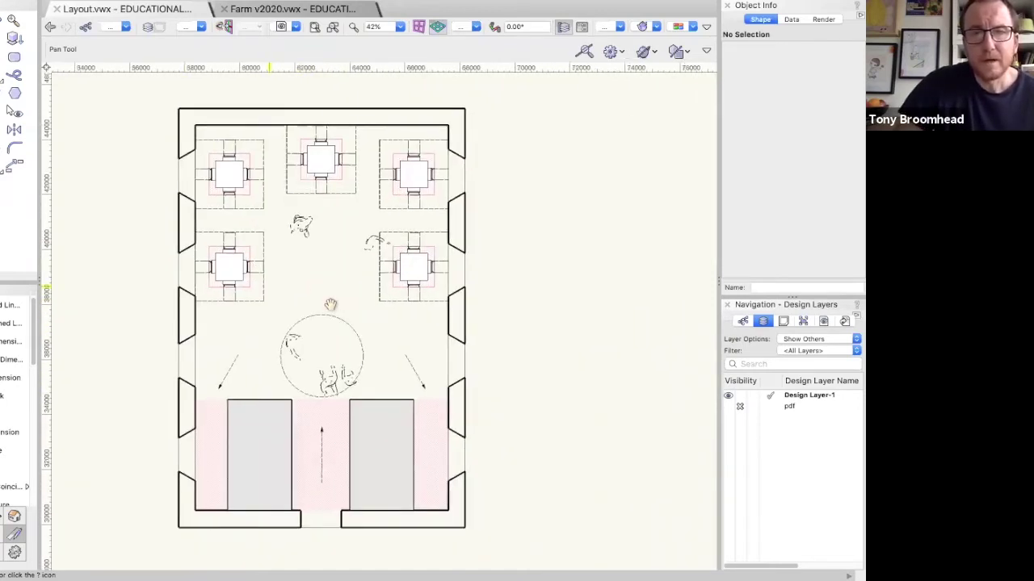
Review the circulation space in the room plan with five four-seat tables around the perimeter and two grey blocks by the entrance.
scroll(338, 301, right, 2)
scroll(339, 297, left, 1)
scroll(339, 297, down, 1)
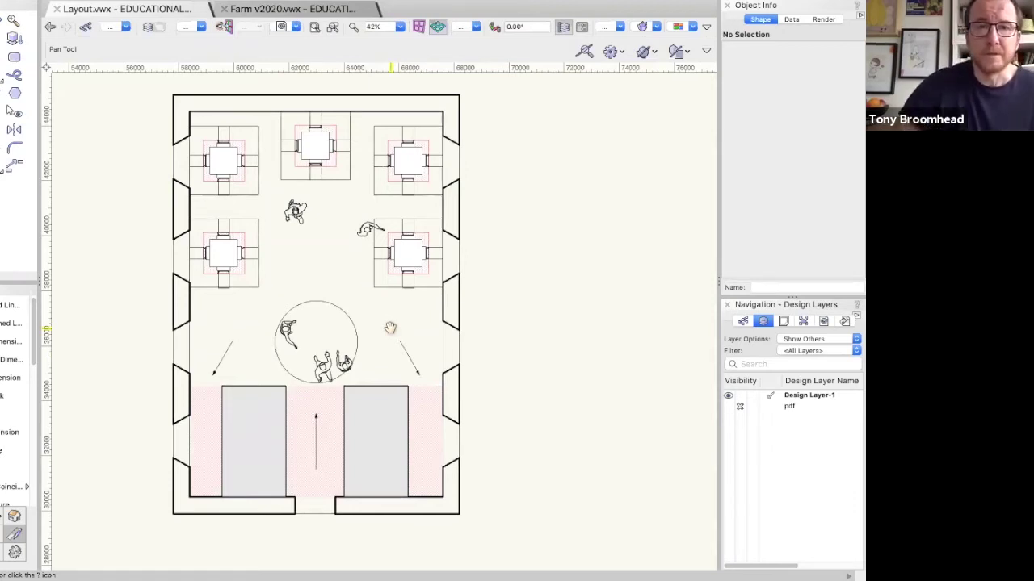
Examine the next room plan, with a six-seat table along each side wall and smaller tables across the far wall.
scroll(404, 328, down, 2)
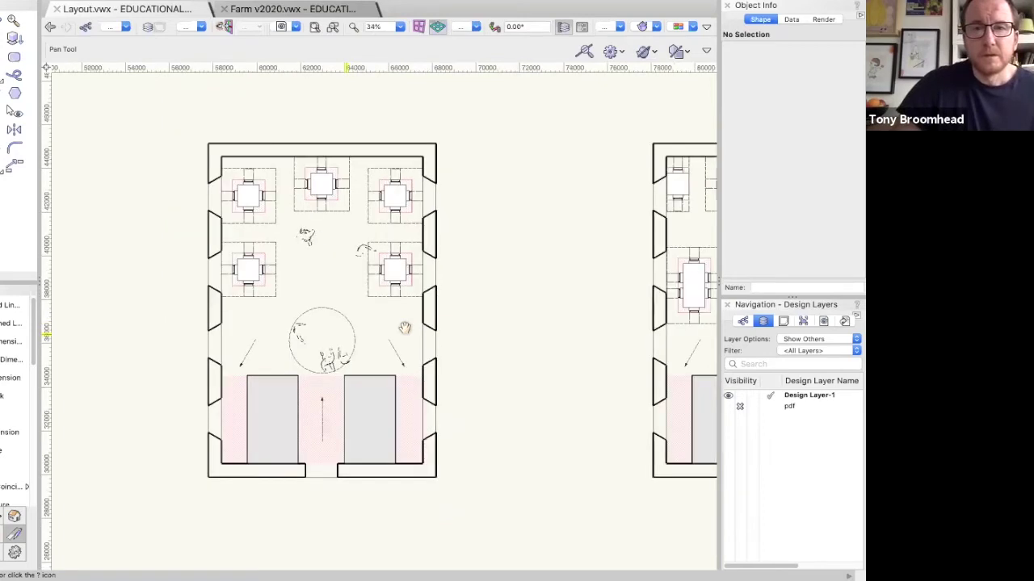
scroll(452, 334, right, 5)
scroll(347, 334, right, 3)
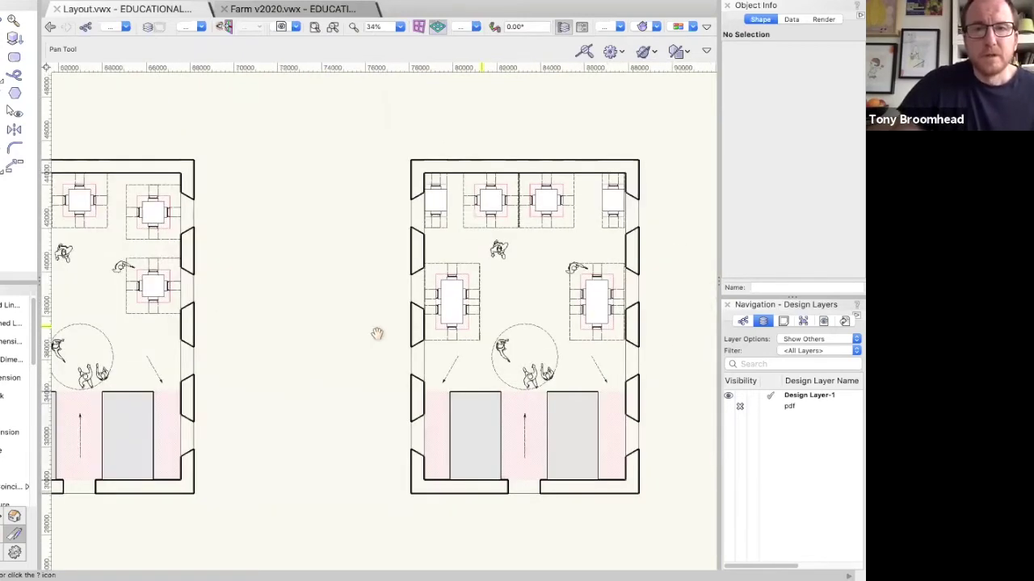
scroll(378, 333, right, 4)
scroll(377, 334, up, 1)
scroll(352, 331, up, 1)
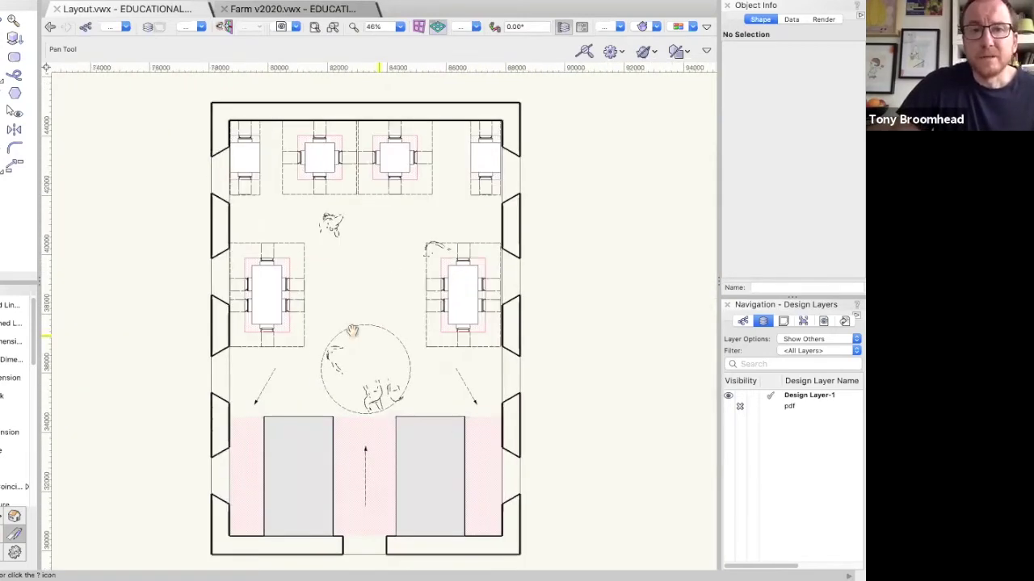
scroll(353, 331, right, 1)
scroll(366, 323, up, 1)
scroll(366, 323, left, 1)
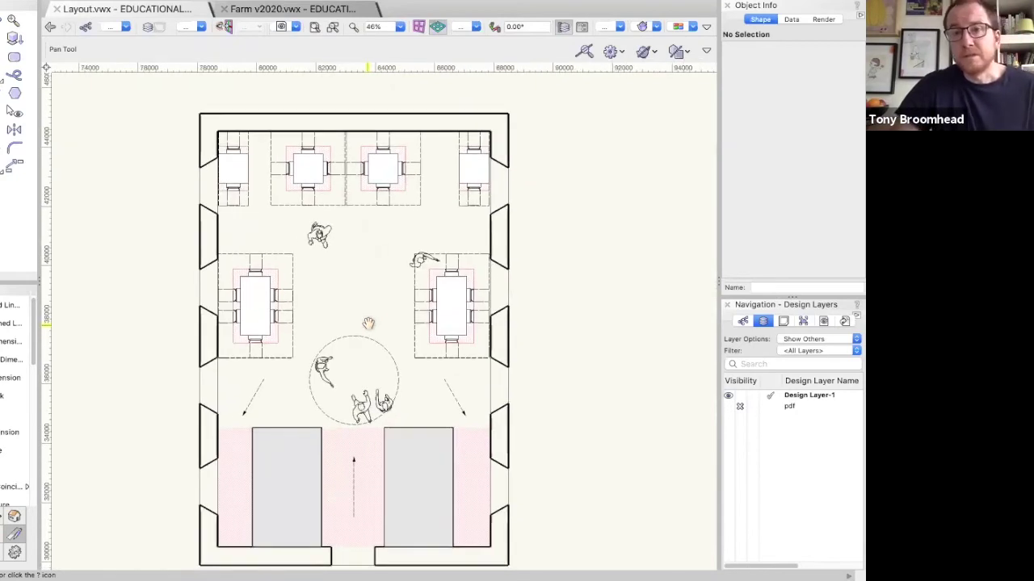
scroll(286, 265, down, 2)
scroll(286, 265, right, 1)
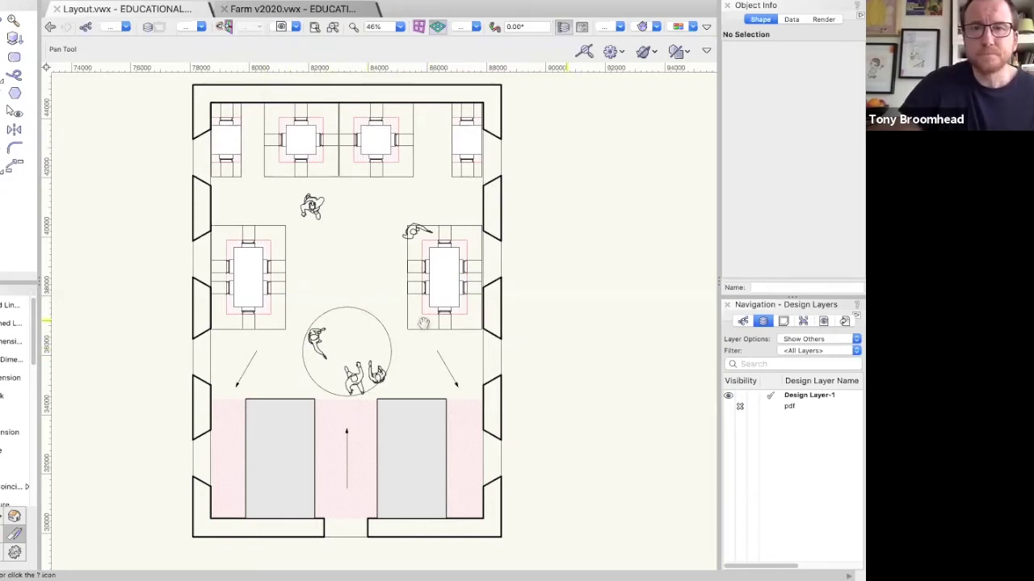
Review the room plan with one long communal table, including the figures moving around it and through the entrance zone.
scroll(495, 339, right, 10)
scroll(408, 333, right, 6)
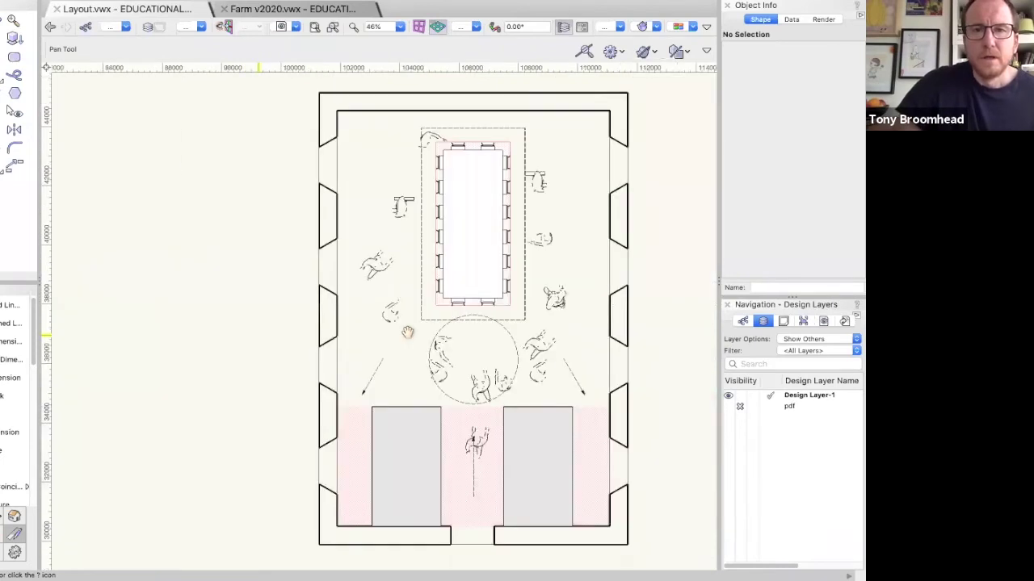
scroll(404, 331, right, 3)
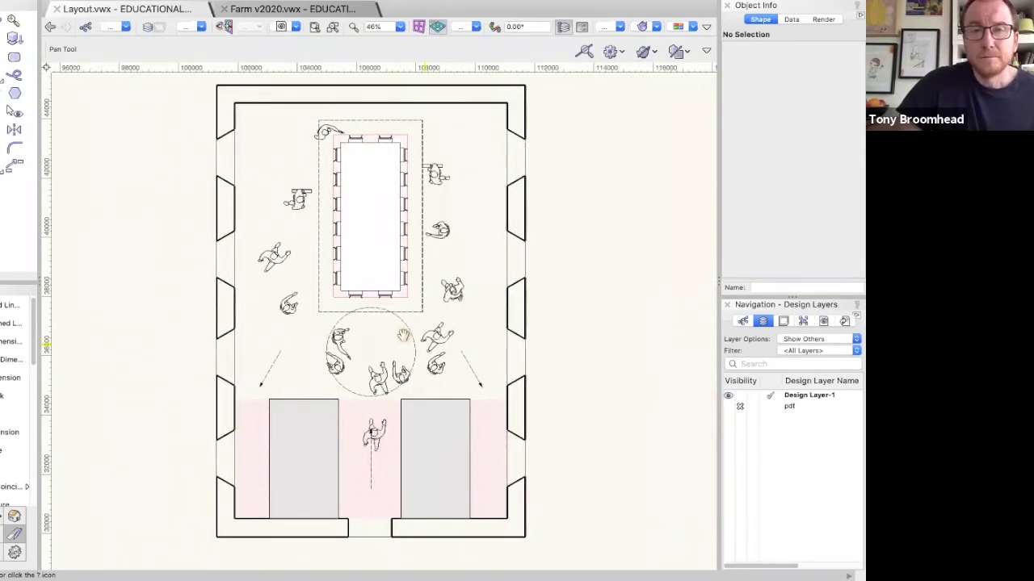
scroll(403, 335, right, 2)
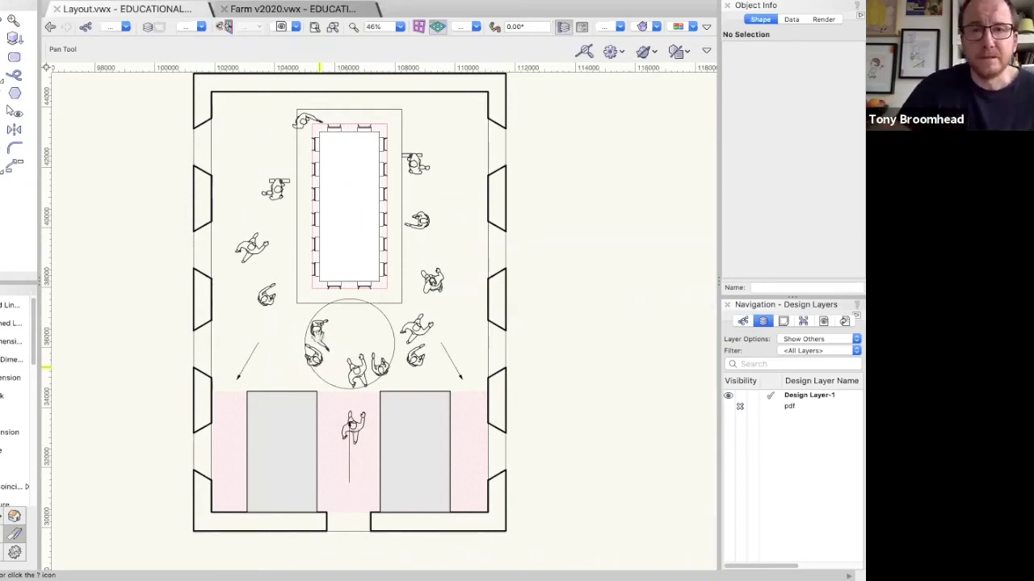
scroll(311, 338, down, 1)
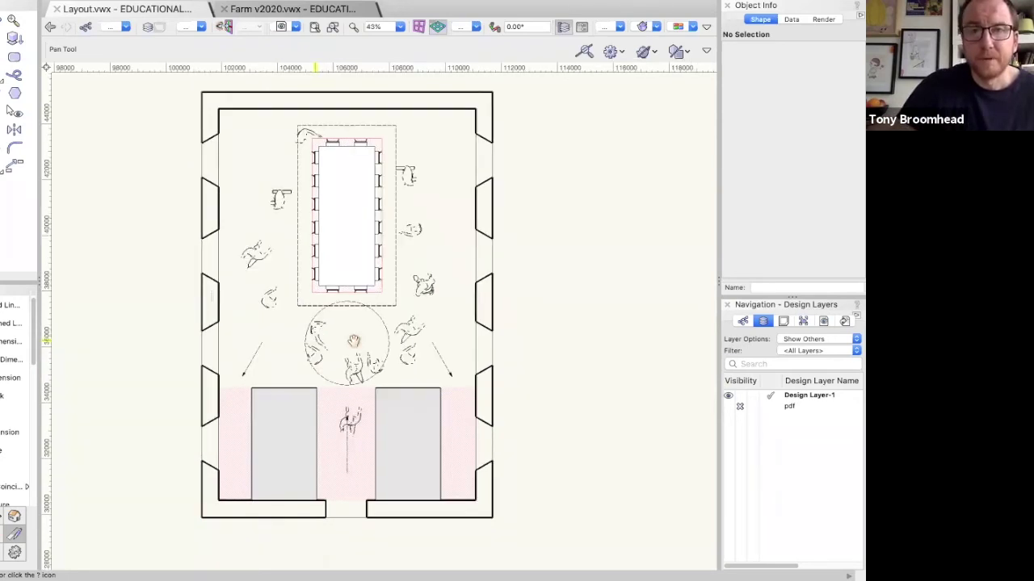
Review the room plan with a grey counter area along the far wall and the long table turned crosswise.
key(Right)
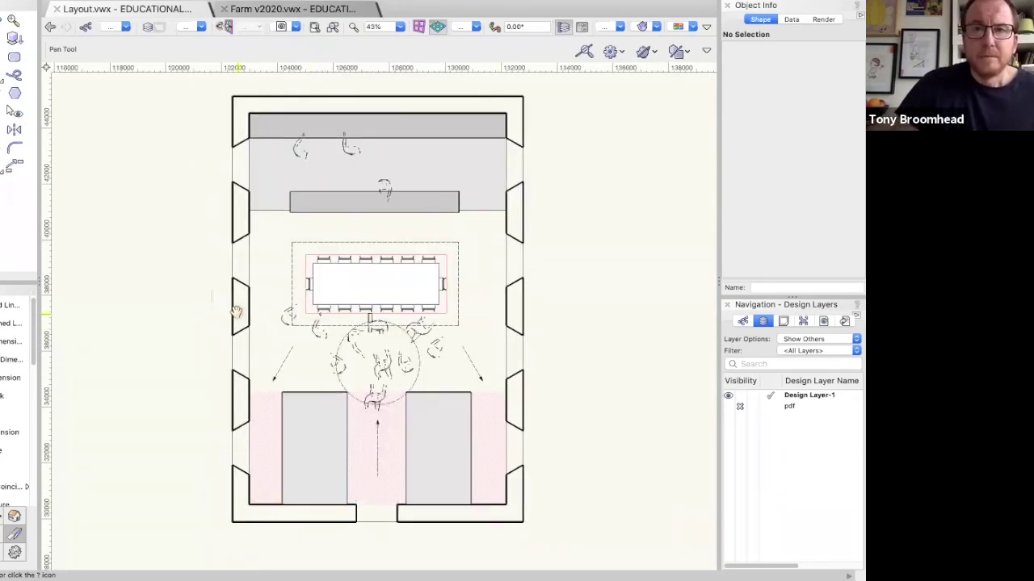
scroll(320, 338, down, 1)
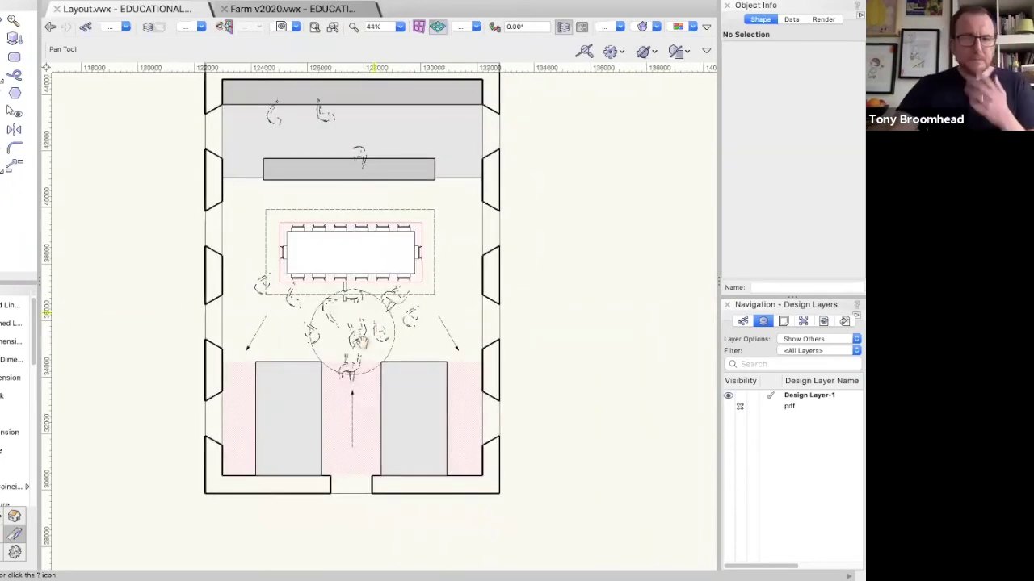
scroll(372, 359, up, 2)
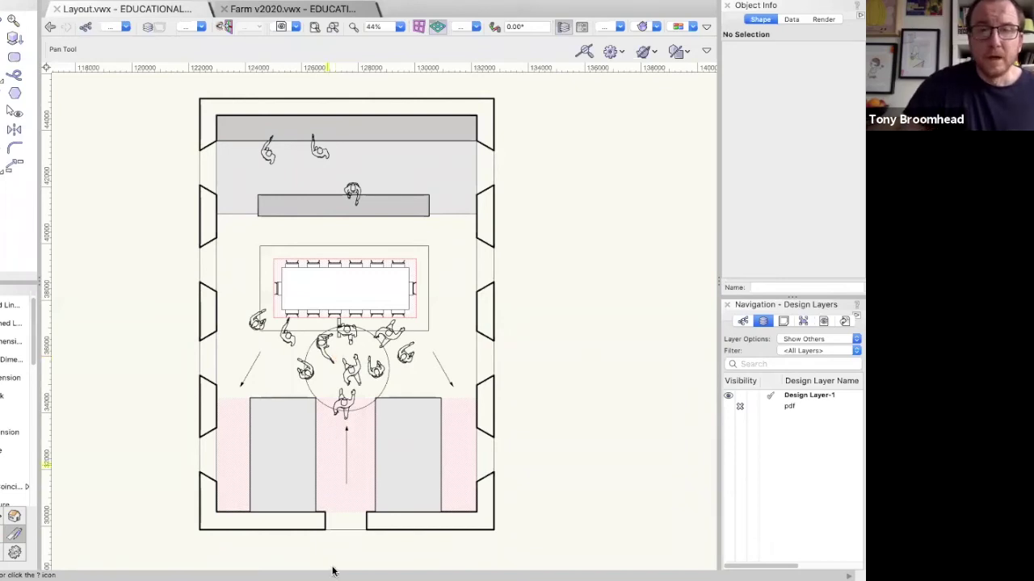
Switch to the browser and look through the Space Copenhagen projects page for restaurant interior references.
mouse_move(331, 570)
click(401, 560)
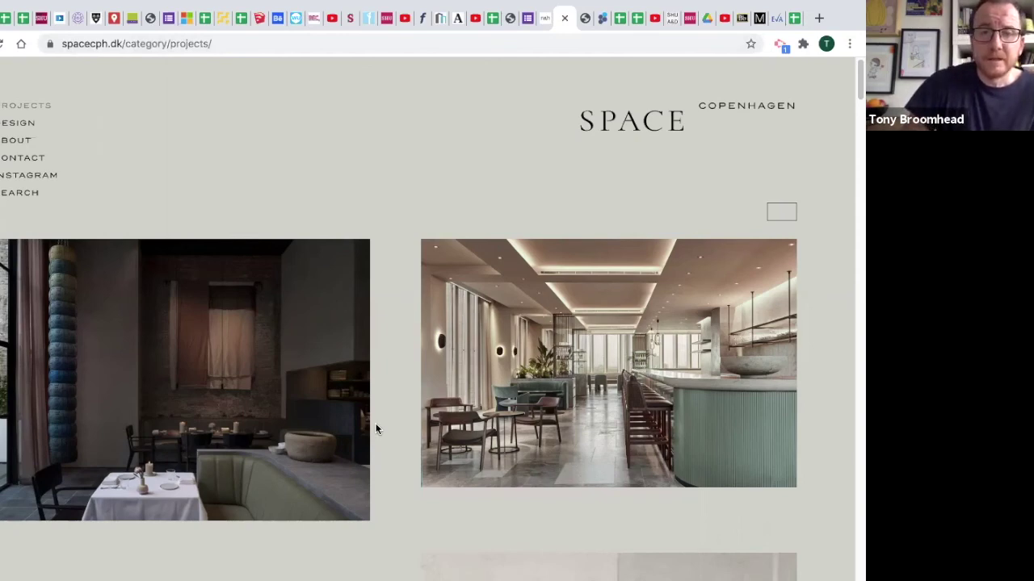
scroll(376, 426, down, 10)
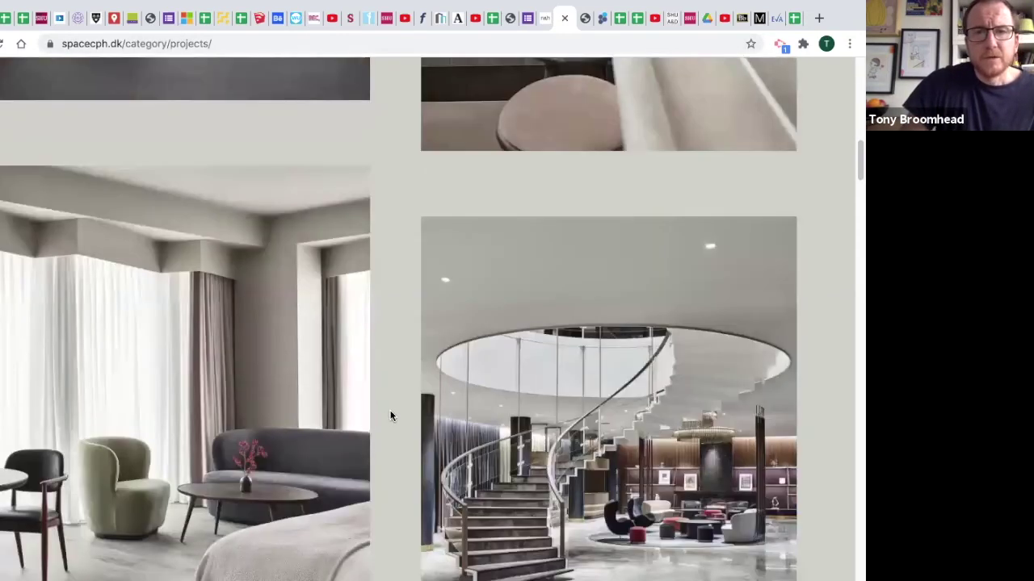
scroll(432, 394, down, 10)
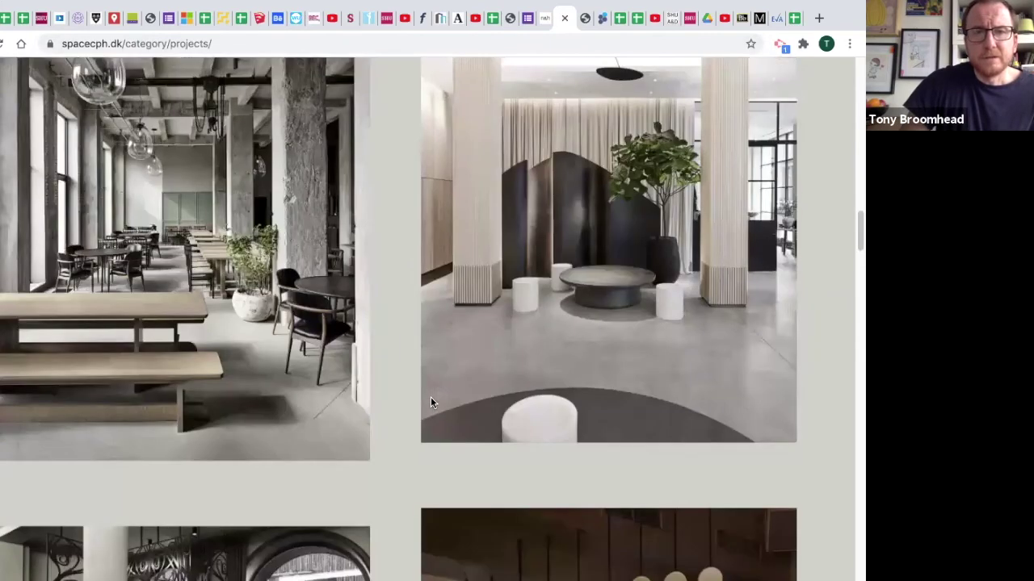
scroll(250, 326, up, 3)
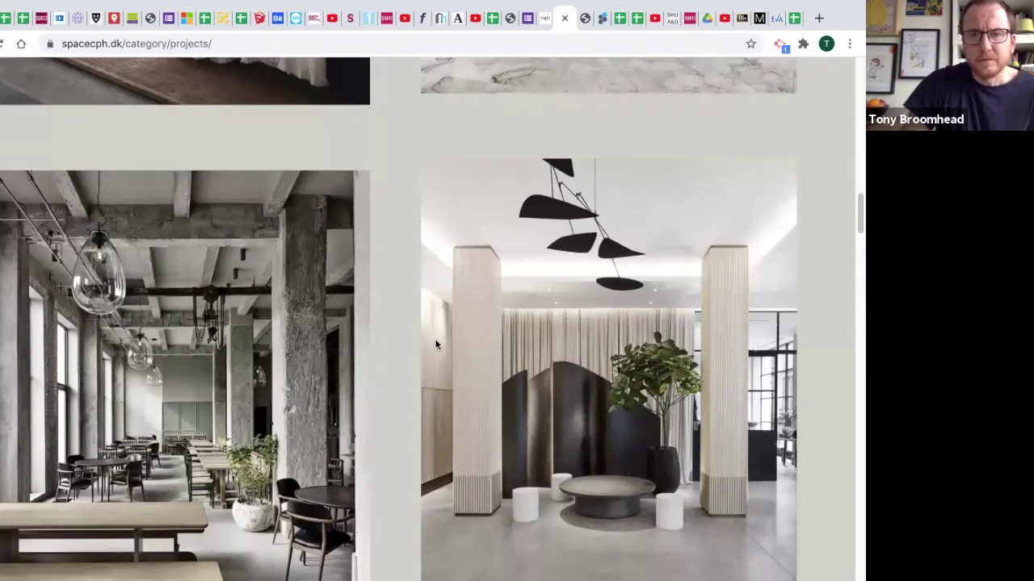
scroll(434, 338, down, 4)
scroll(436, 338, down, 10)
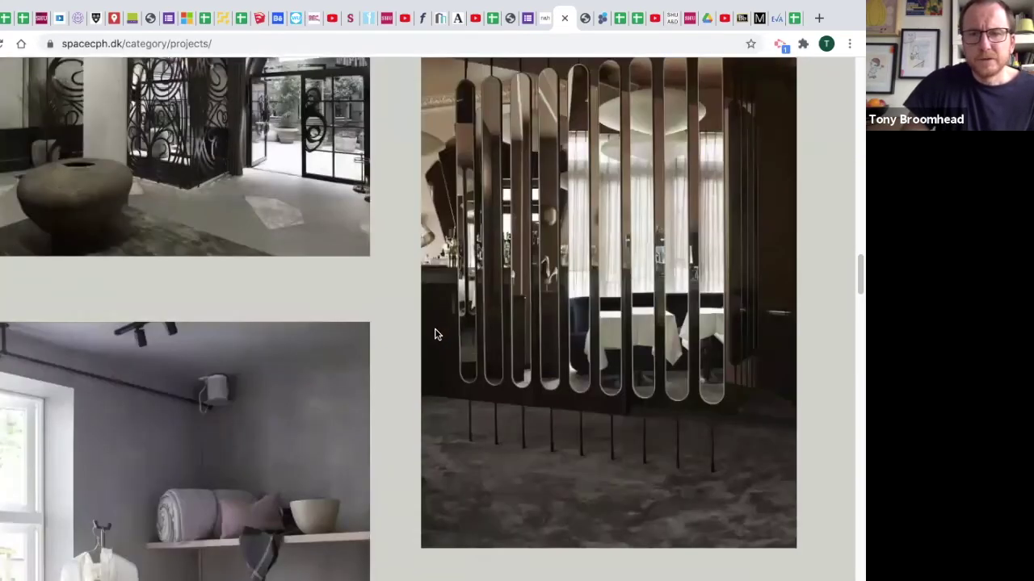
scroll(436, 331, down, 11)
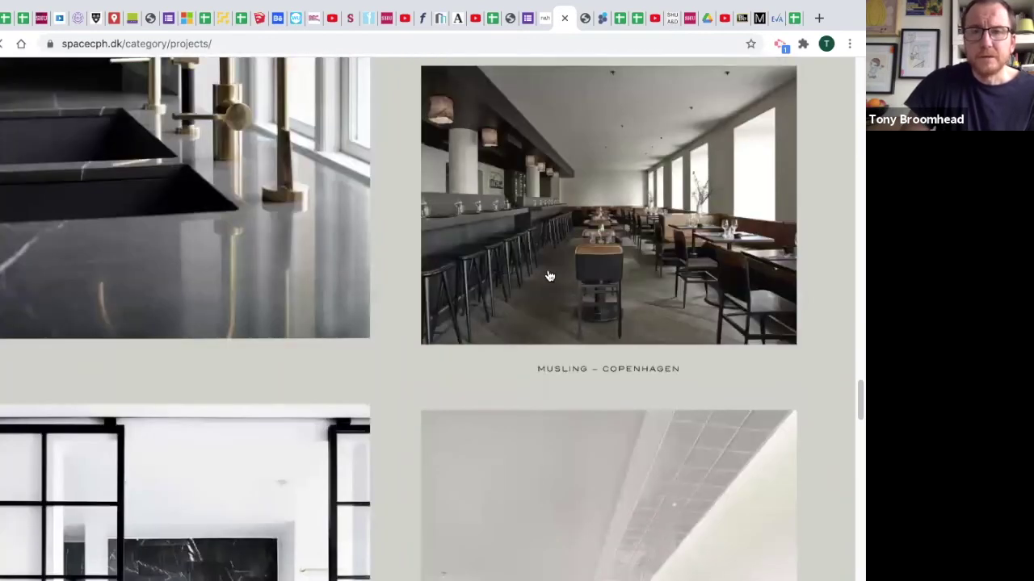
Open the Musling – Copenhagen project and look through its photos of bar stools, banquettes and dining tables.
click(547, 272)
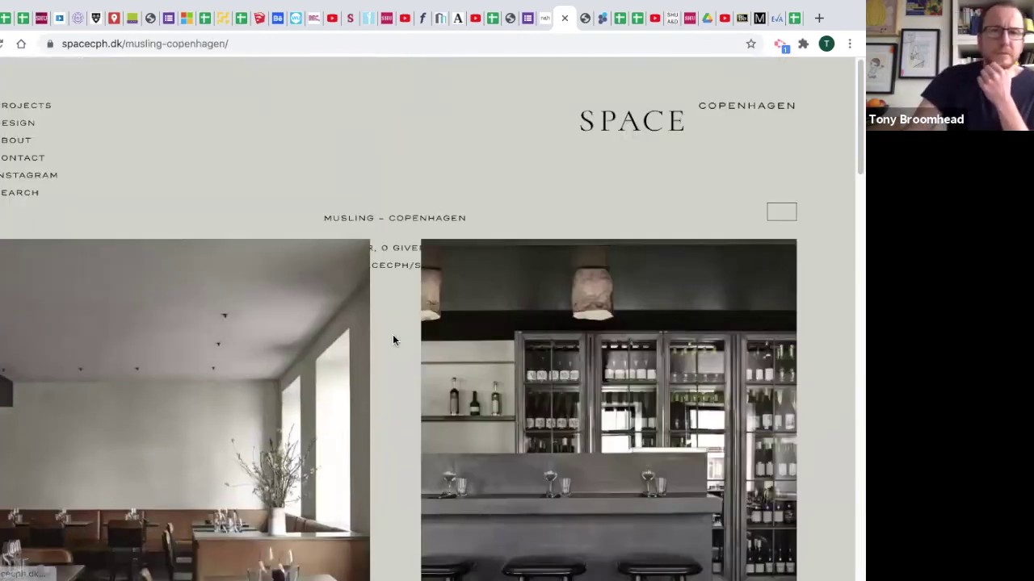
scroll(327, 356, down, 3)
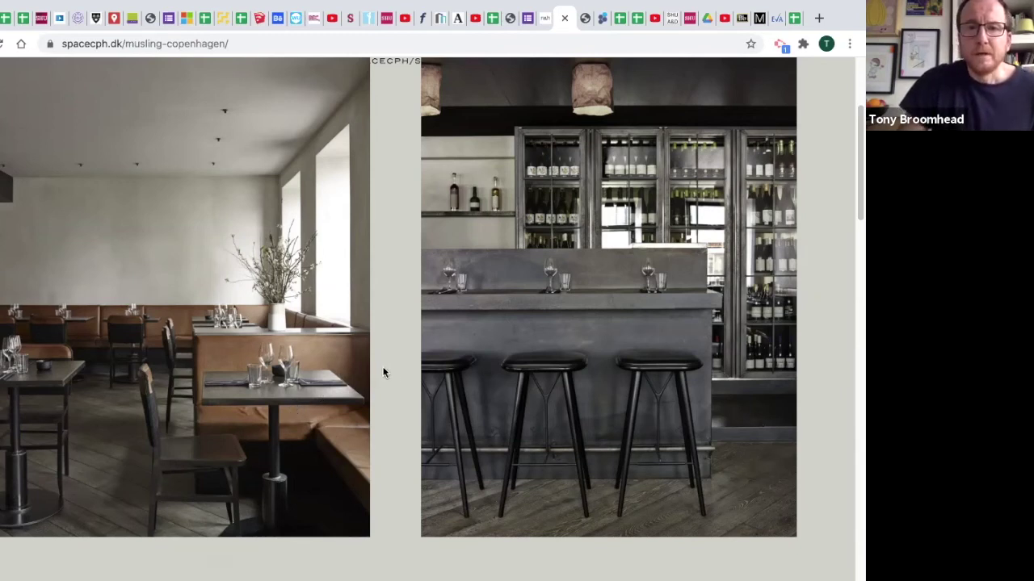
scroll(521, 359, down, 1)
scroll(520, 358, down, 6)
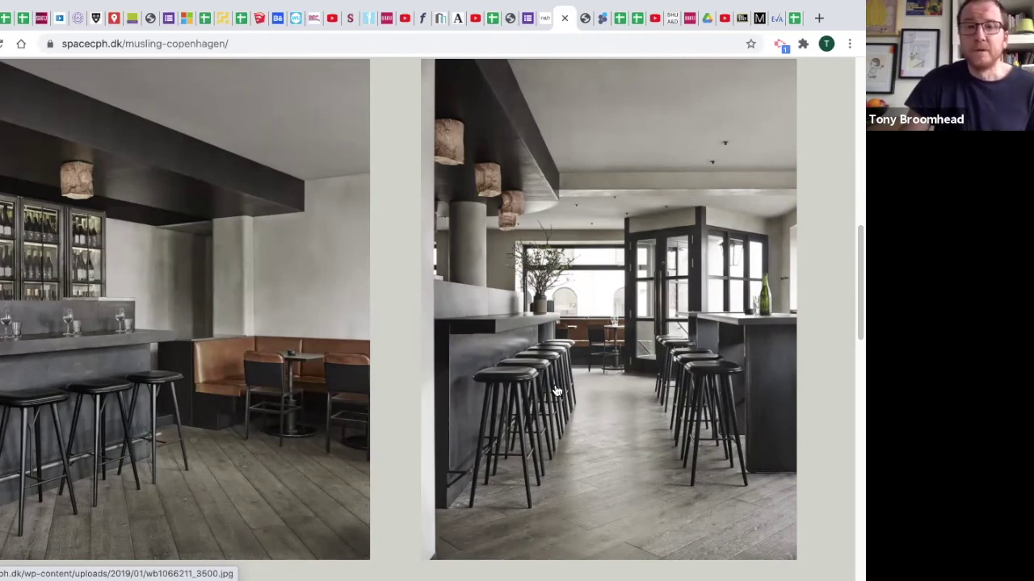
scroll(556, 393, down, 8)
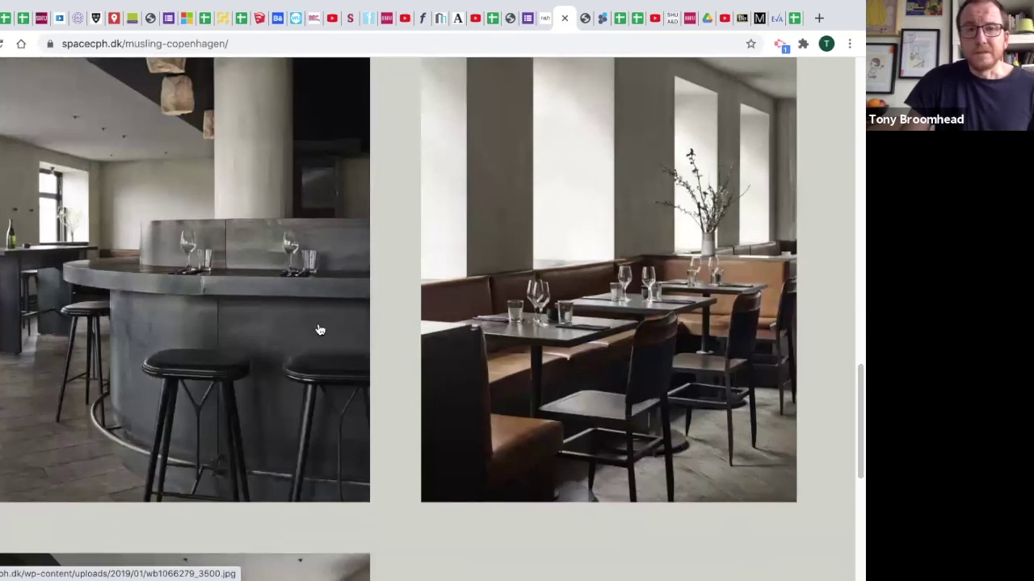
scroll(533, 365, down, 4)
scroll(532, 367, down, 1)
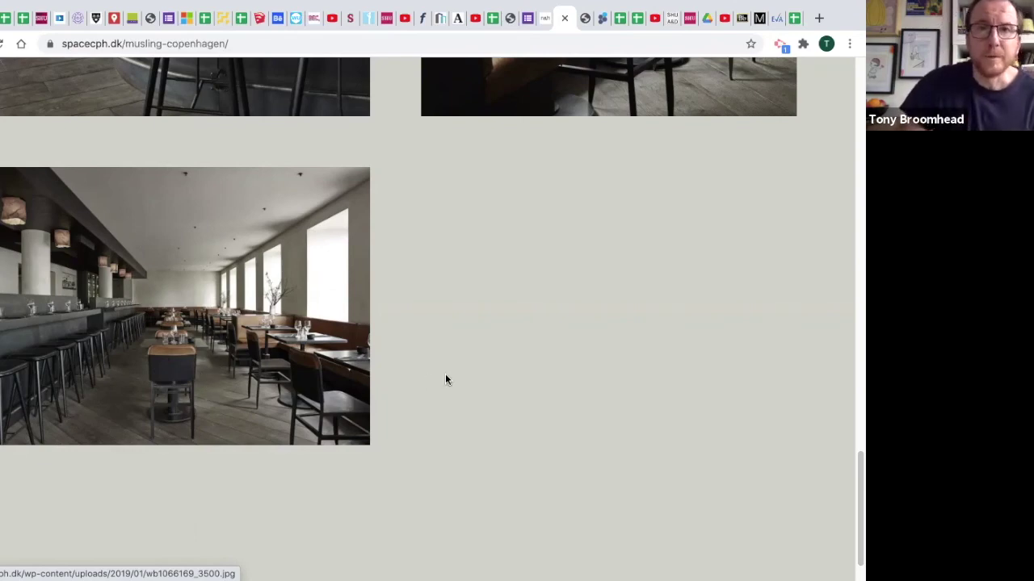
scroll(445, 379, up, 15)
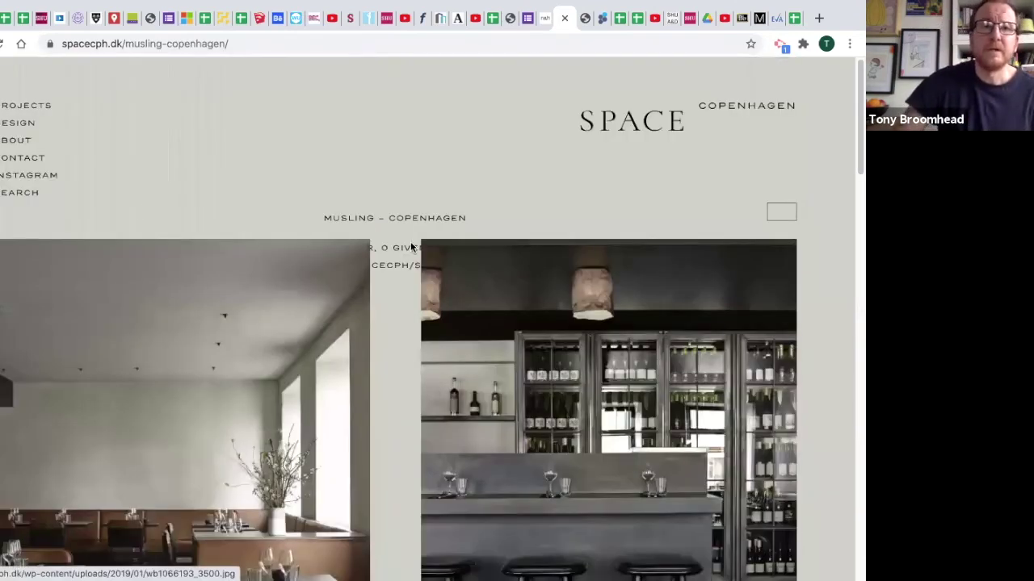
Switch to the neriandhu.com interiors page and browse its project thumbnails for restaurant references.
click(546, 20)
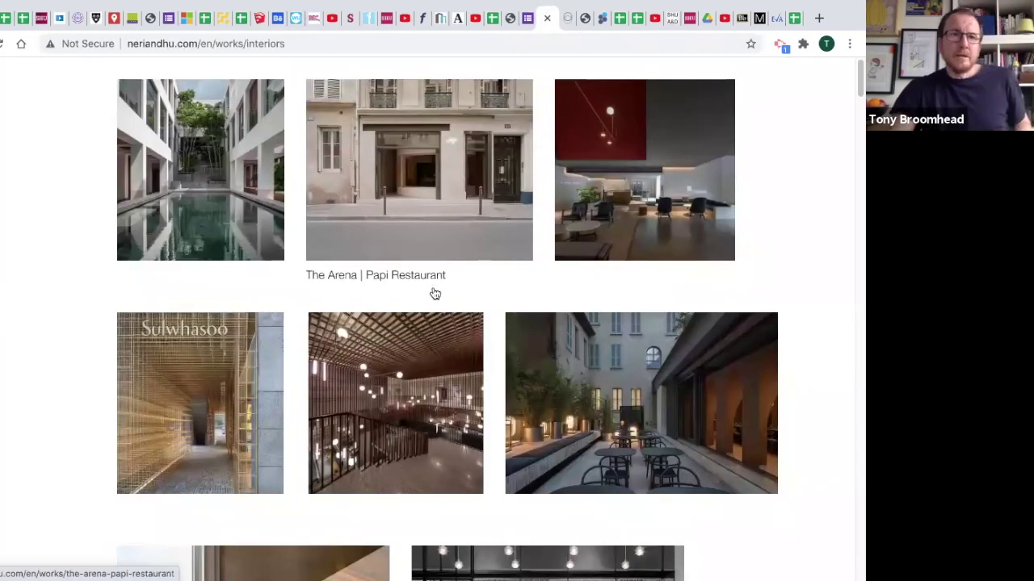
mouse_move(16, 153)
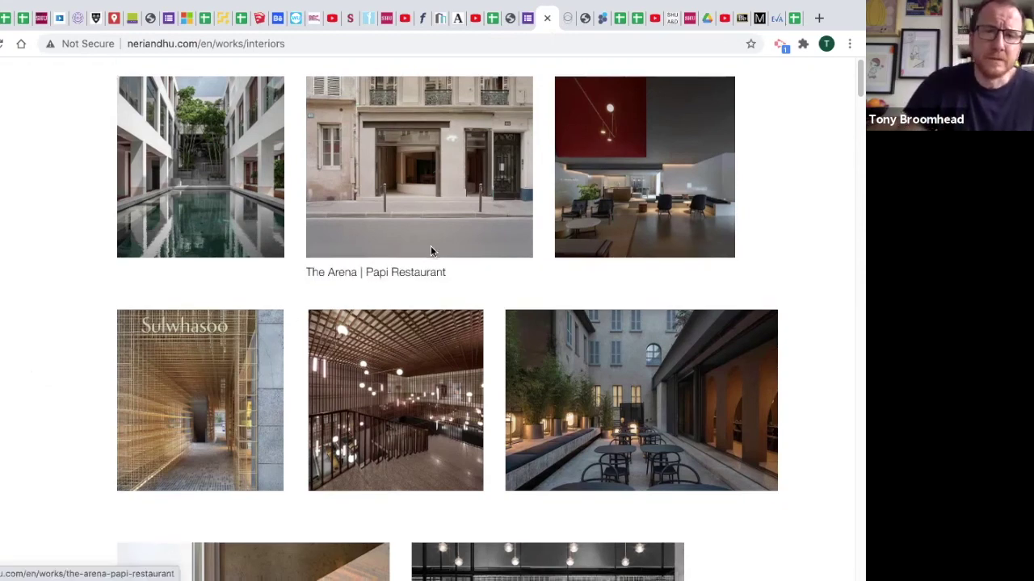
scroll(432, 252, down, 5)
scroll(426, 253, down, 3)
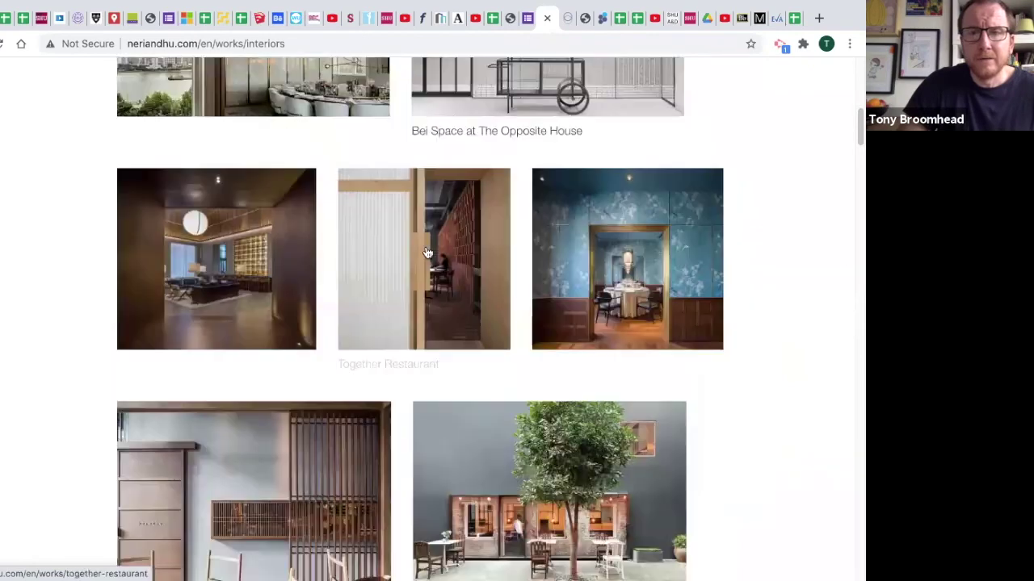
scroll(426, 253, down, 5)
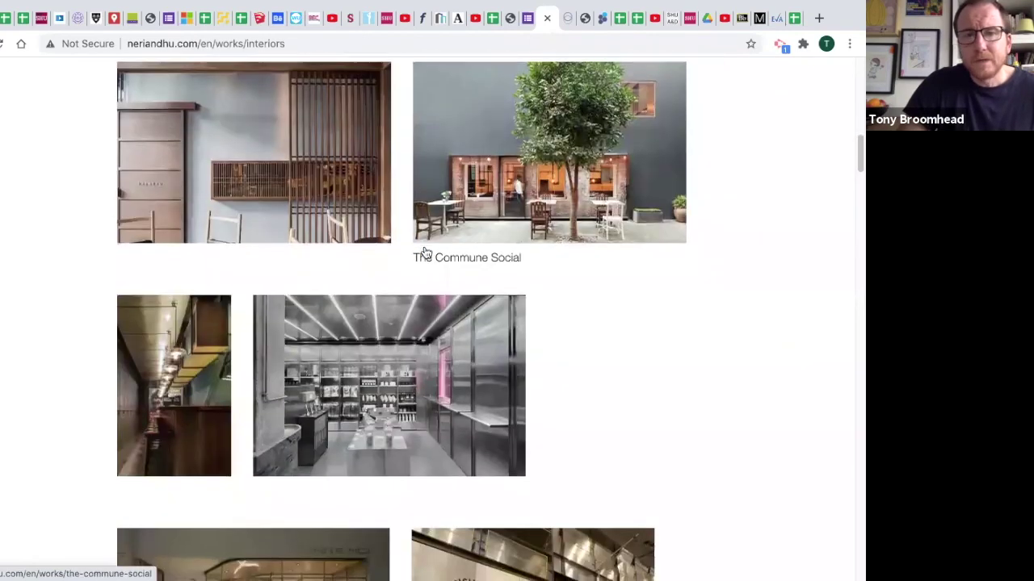
scroll(426, 253, down, 1)
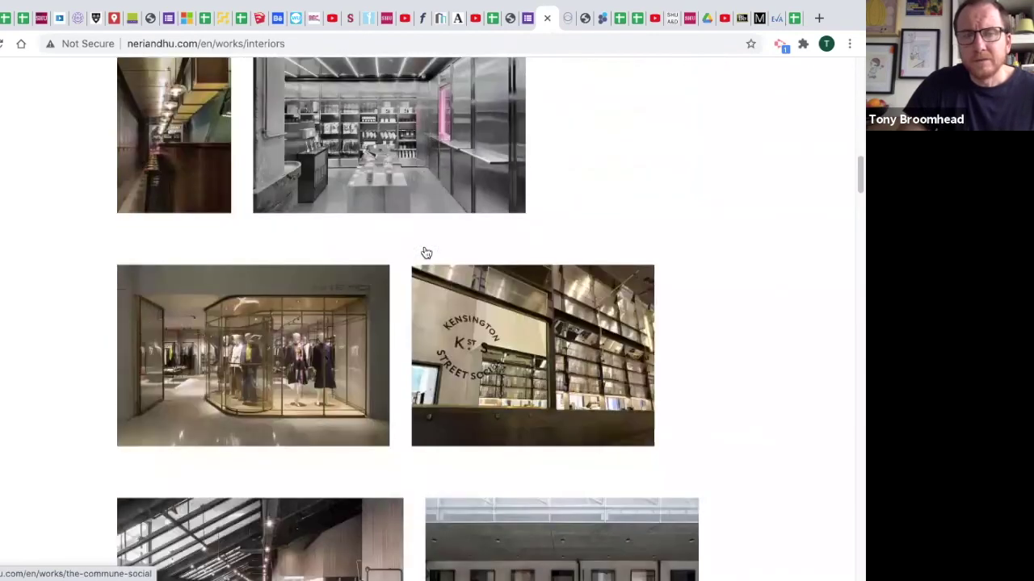
scroll(426, 253, down, 1)
scroll(426, 253, up, 1)
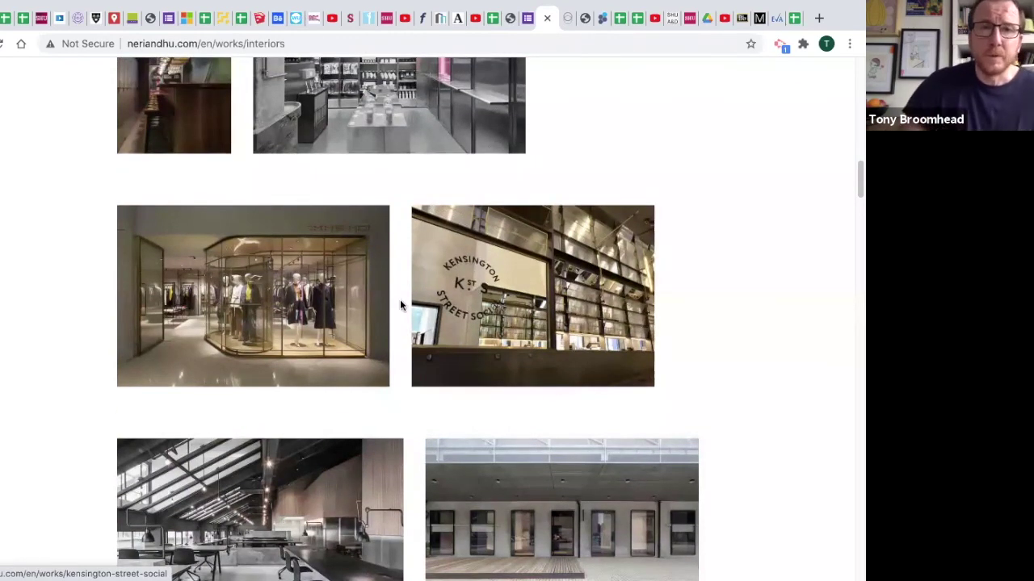
scroll(464, 347, down, 2)
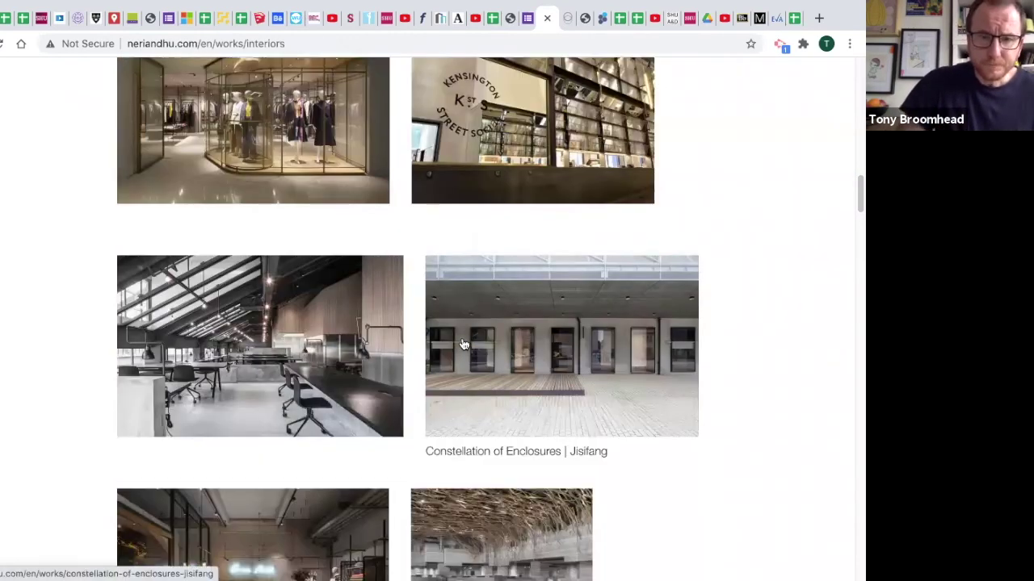
scroll(464, 345, down, 10)
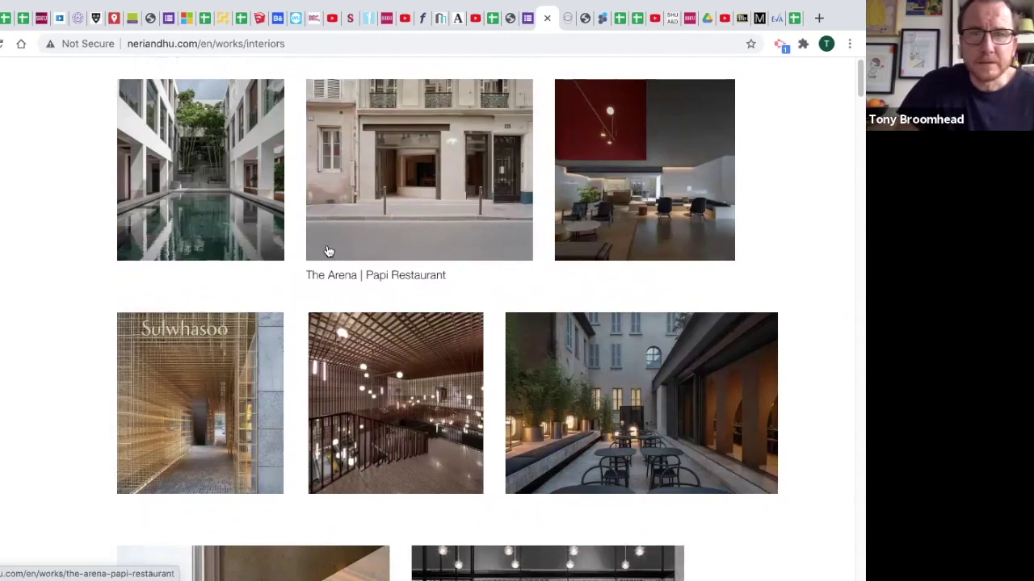
Open The Arena | Papi Restaurant project and look through its photos up to image 8, covering the shopfront, curved walls, brickwork and dining tables.
click(415, 187)
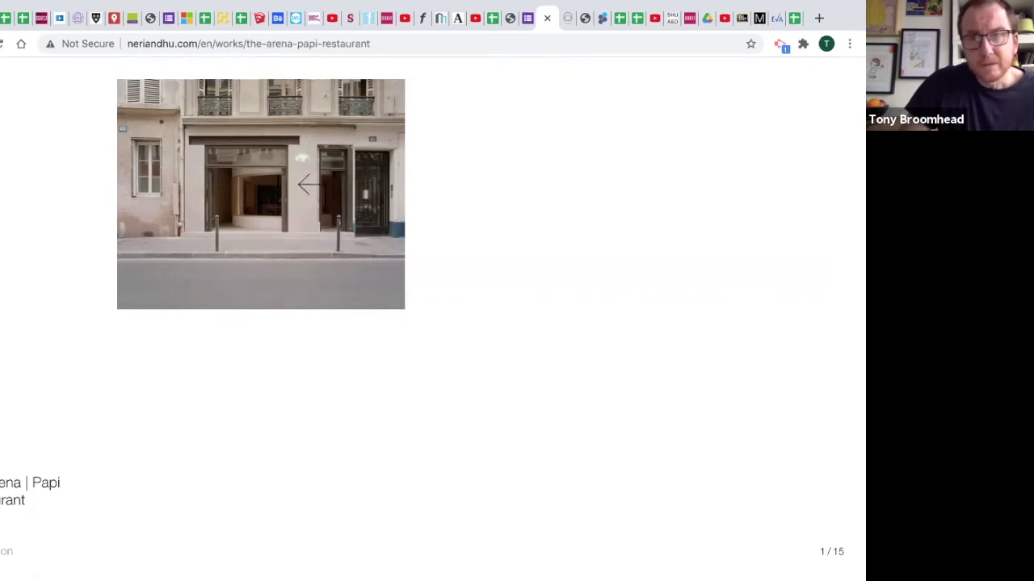
click(531, 321)
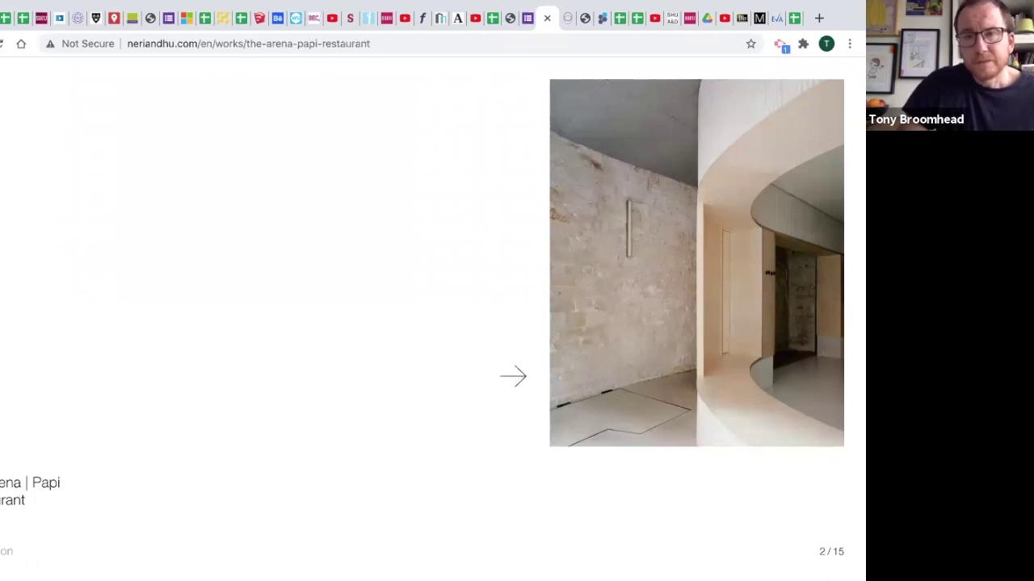
click(512, 375)
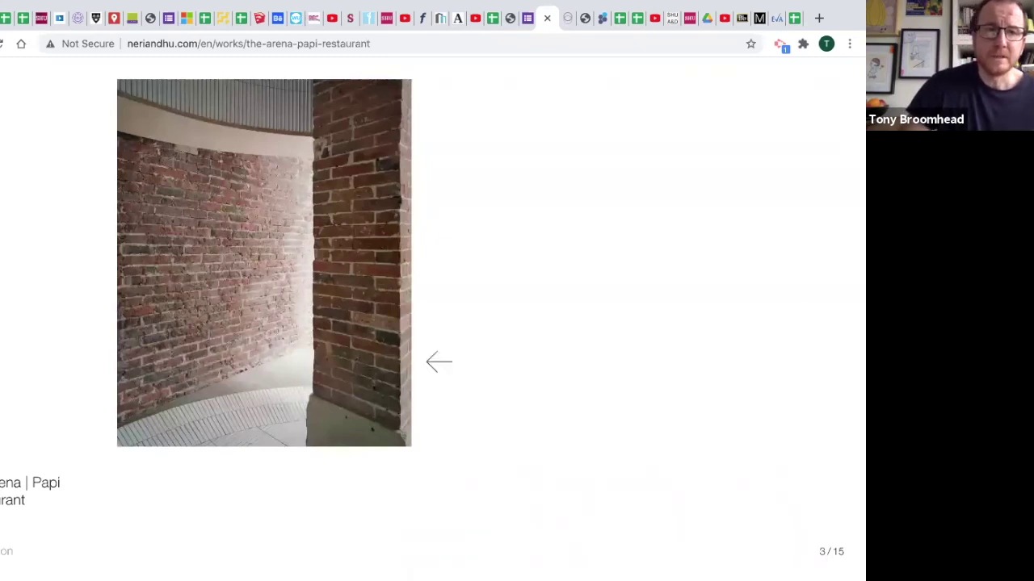
click(563, 345)
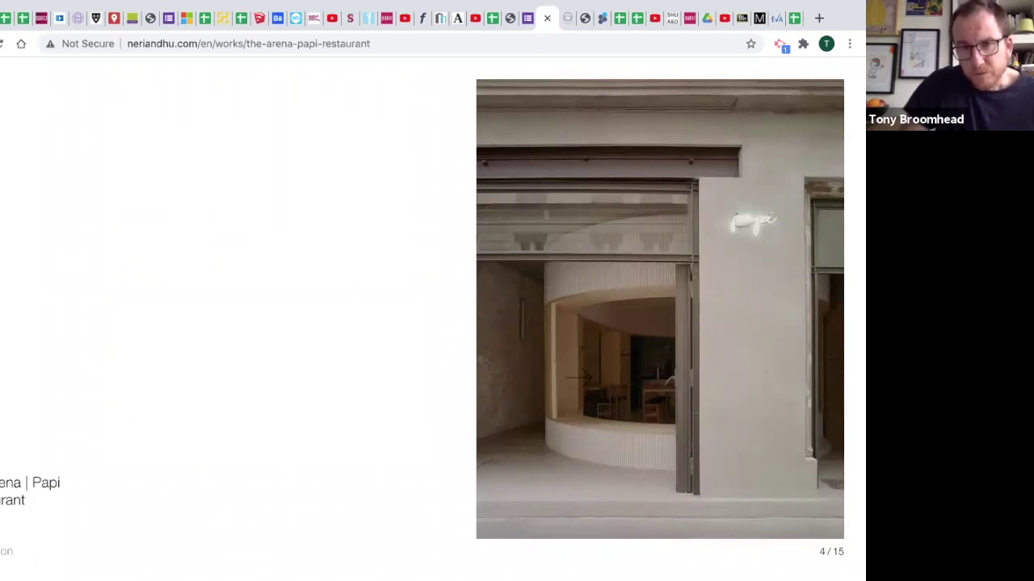
click(492, 352)
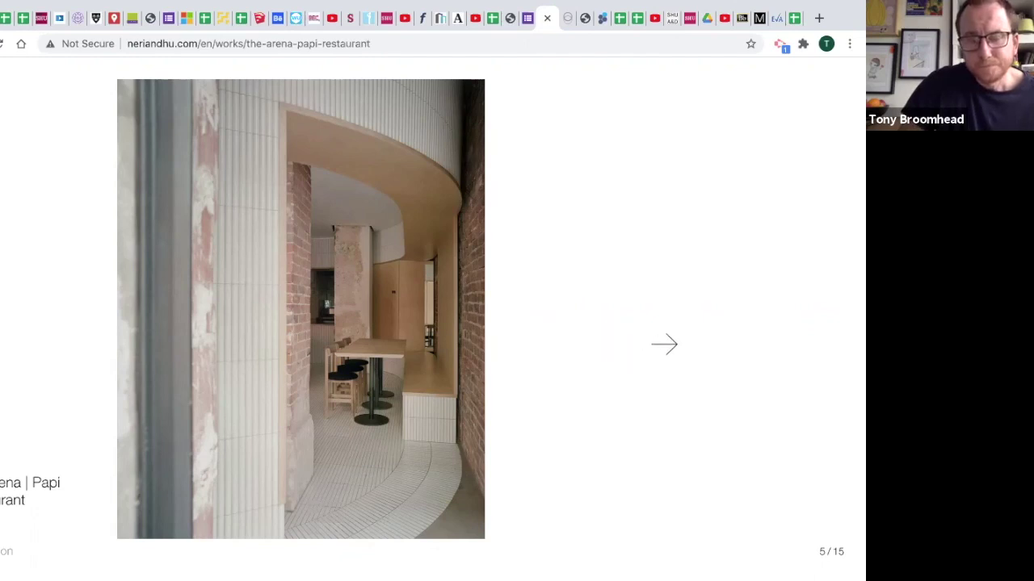
double_click(670, 345)
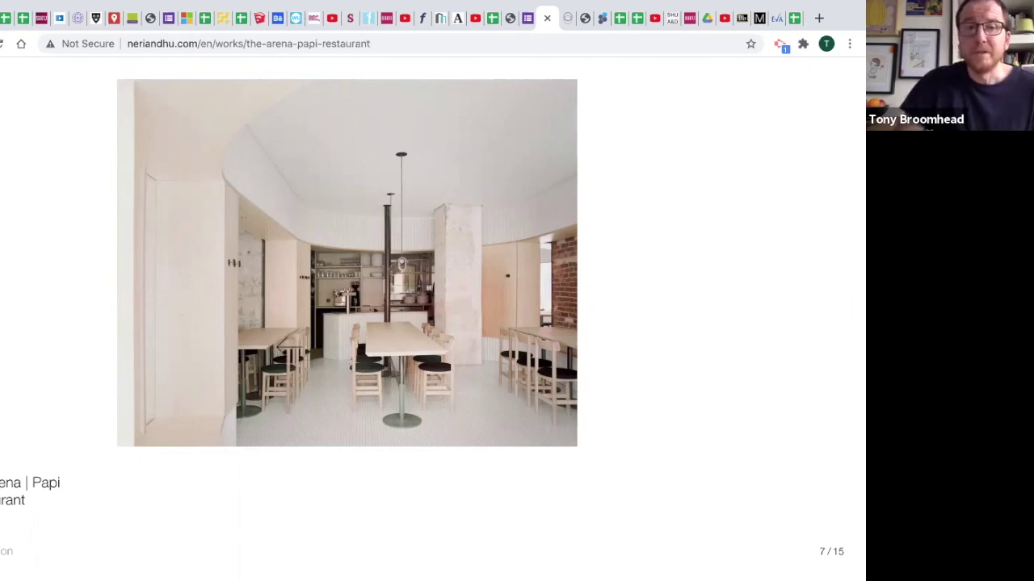
click(674, 335)
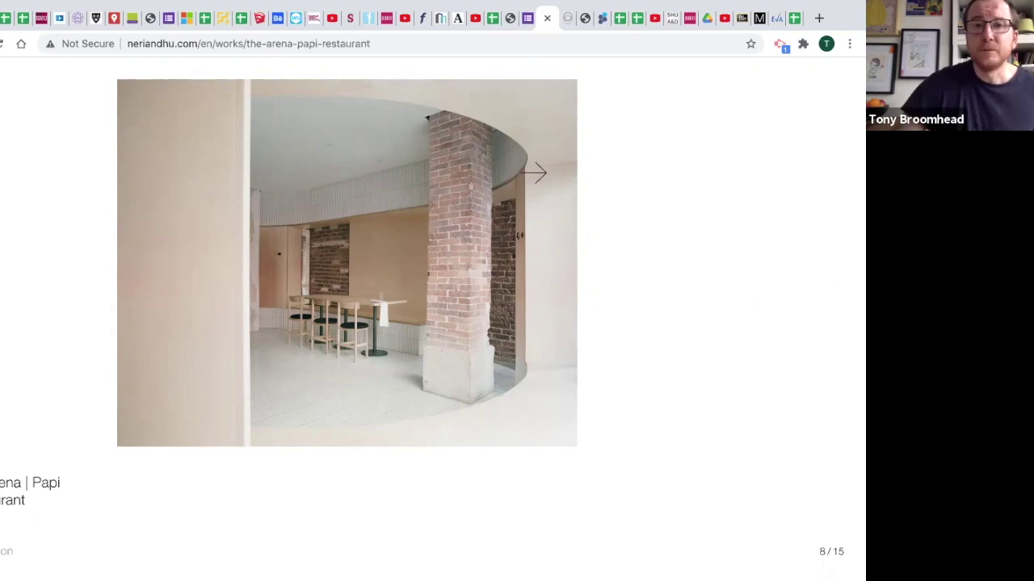
mouse_move(510, 1)
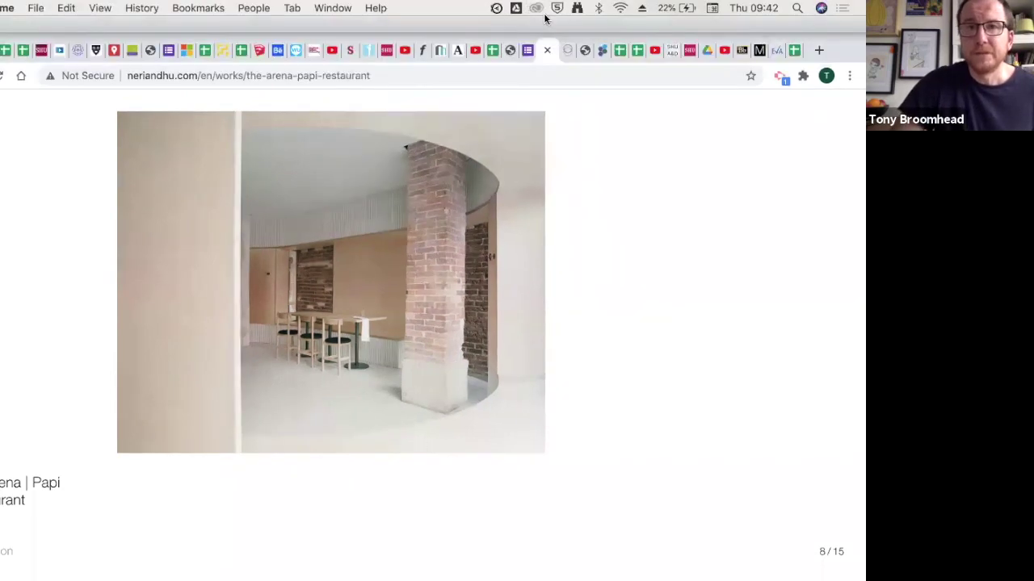